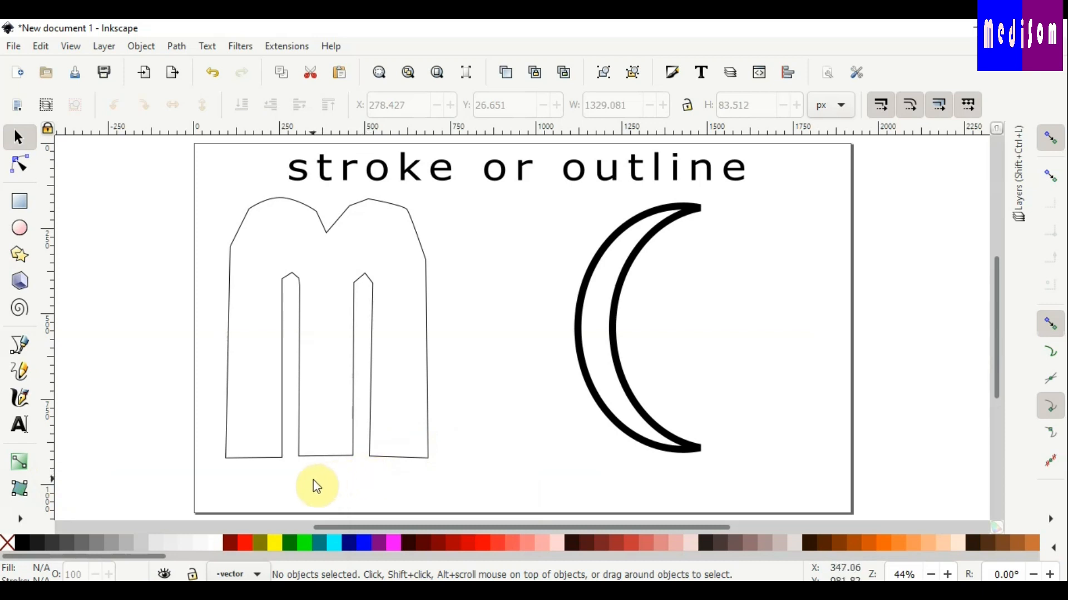
# Select the M shape and try successive palette colours as its fill, ending with Blue (#0000FF)
pyautogui.click(283, 379)
pyautogui.click(229, 543)
pyautogui.click(245, 543)
pyautogui.click(261, 543)
pyautogui.click(276, 542)
pyautogui.click(289, 543)
pyautogui.click(305, 543)
pyautogui.click(319, 543)
pyautogui.click(335, 544)
pyautogui.click(350, 542)
pyautogui.click(364, 542)
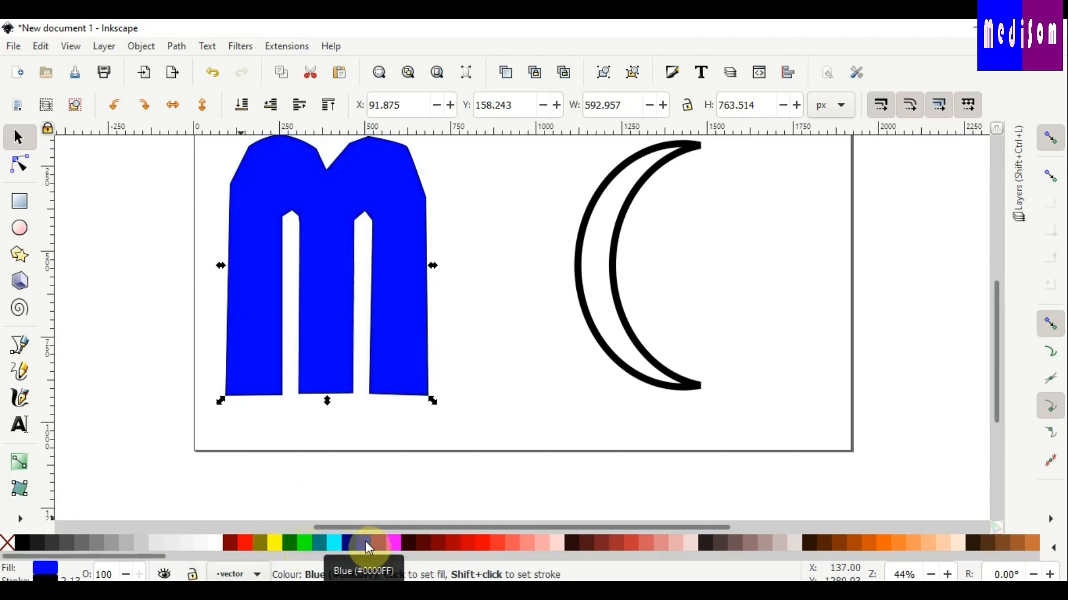
# Select the crescent and try various palette colours as its fill, ending with the pink ff0066
pyautogui.click(648, 362)
pyautogui.click(725, 545)
pyautogui.click(497, 542)
pyautogui.click(481, 543)
pyautogui.click(372, 556)
pyautogui.click(365, 548)
pyautogui.moveTo(373, 556); pyautogui.dragTo(633, 558)
pyautogui.click(467, 542)
pyautogui.click(527, 547)
pyautogui.click(568, 545)
pyautogui.click(631, 546)
pyautogui.click(841, 541)
pyautogui.moveTo(711, 557); pyautogui.dragTo(952, 574)
pyautogui.click(945, 550)
# Open the Fill and Stroke settings and give the M shape the flat light-blue fill b8c2eaff using the colour wheel
pyautogui.click(142, 45)
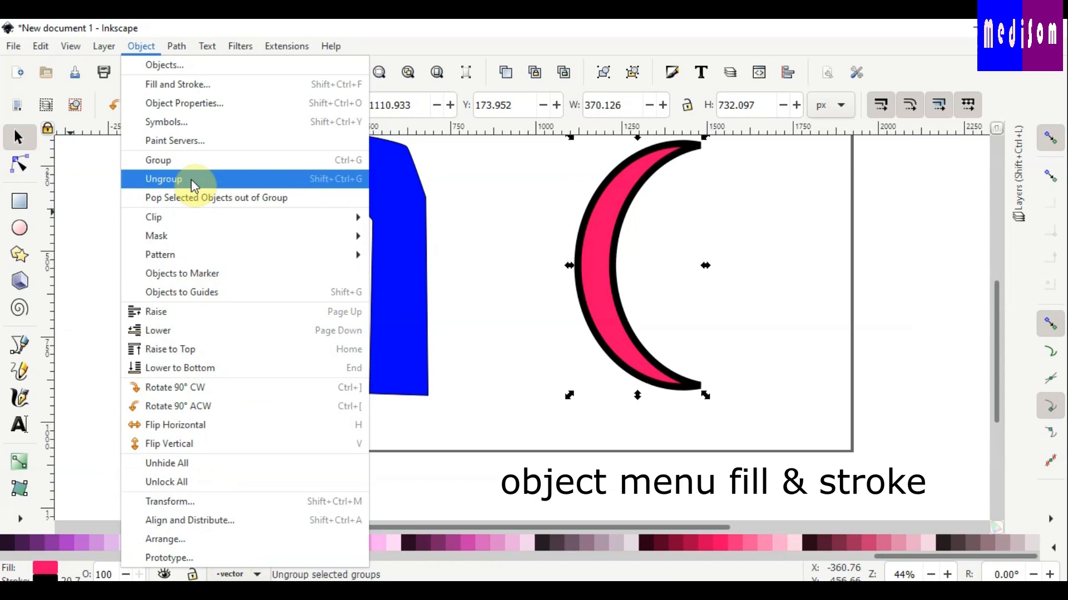
pyautogui.click(181, 84)
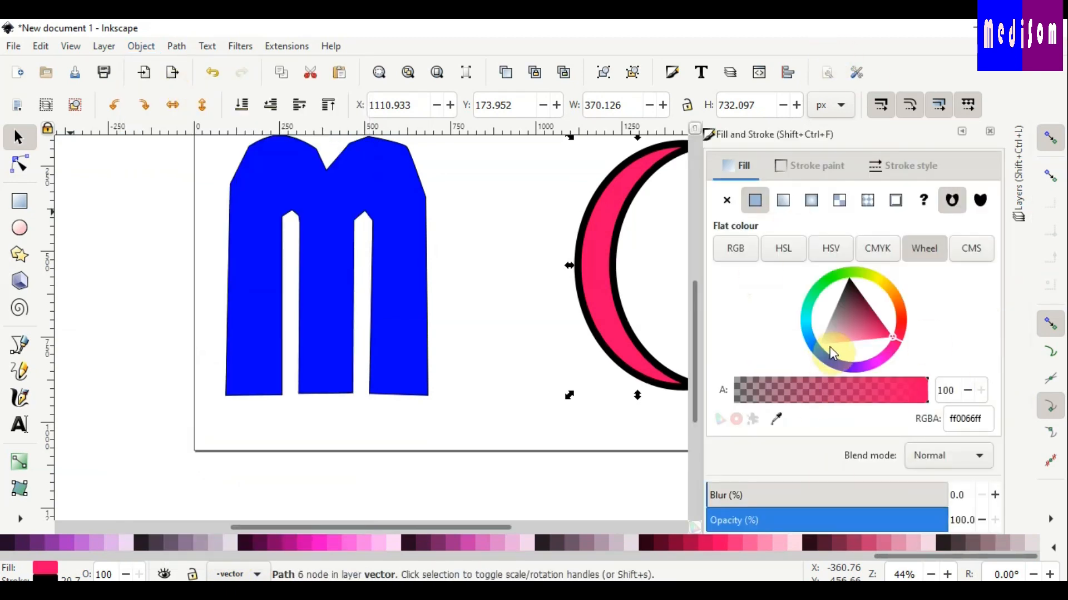
pyautogui.click(207, 237)
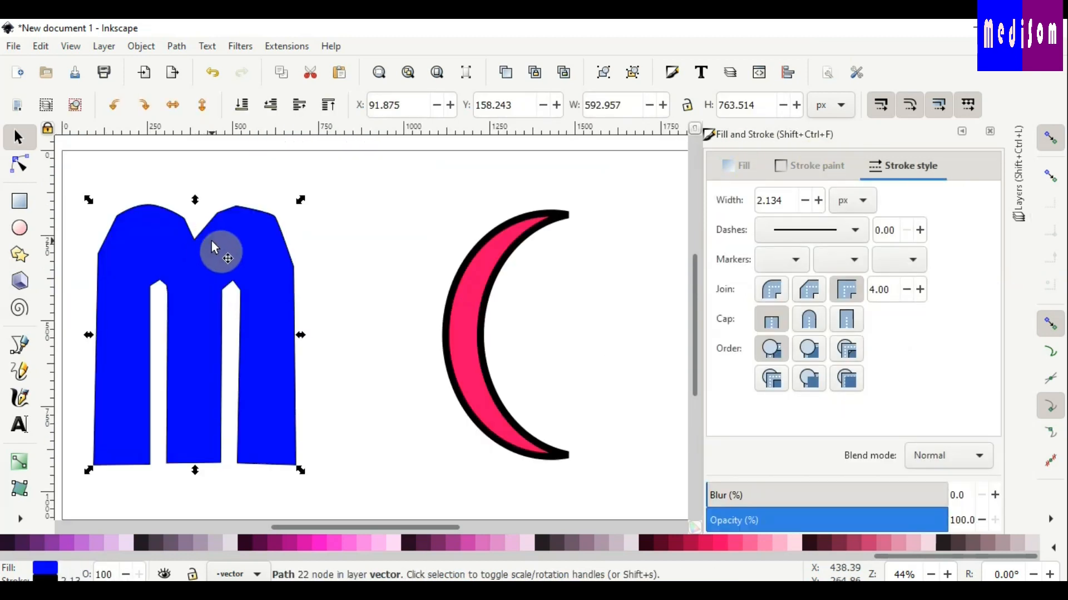
pyautogui.click(744, 166)
pyautogui.click(853, 321)
pyautogui.moveTo(830, 362)
pyautogui.mouseDown()
pyautogui.moveTo(876, 371)
pyautogui.moveTo(887, 278)
pyautogui.moveTo(834, 359)
pyautogui.moveTo(884, 285)
pyautogui.moveTo(831, 308)
pyautogui.moveTo(826, 361)
pyautogui.moveTo(839, 314)
pyautogui.moveTo(858, 346)
pyautogui.moveTo(862, 310)
pyautogui.moveTo(844, 302)
pyautogui.mouseUp()
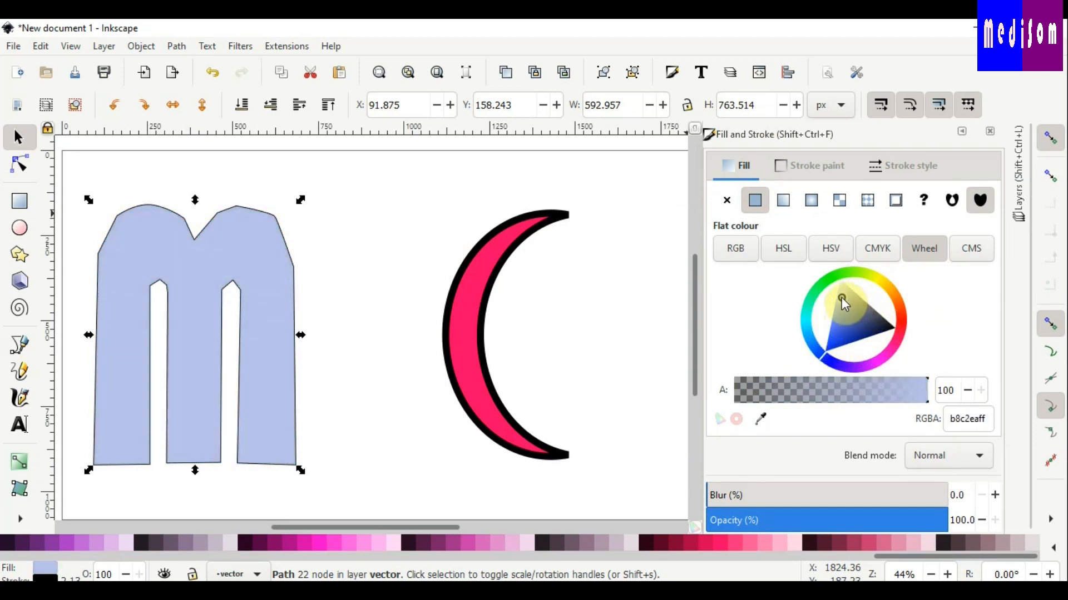
# Try linear gradient, radial gradient, mesh, Stripes 1:1 pattern and swatch fills on the M shape, and finish by removing its fill
pyautogui.click(782, 200)
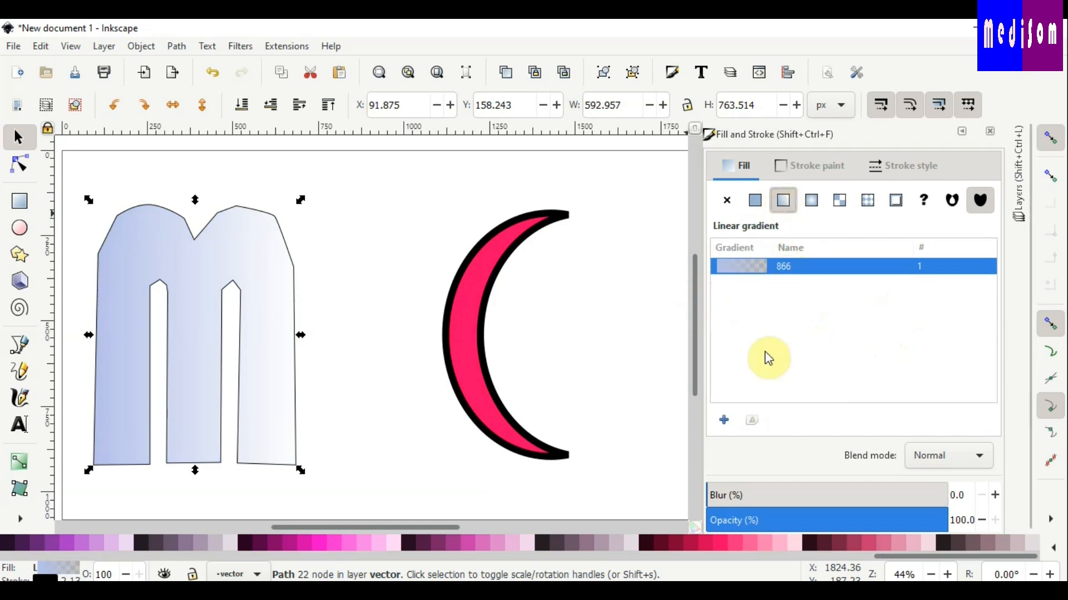
pyautogui.click(818, 204)
pyautogui.click(839, 201)
pyautogui.click(870, 200)
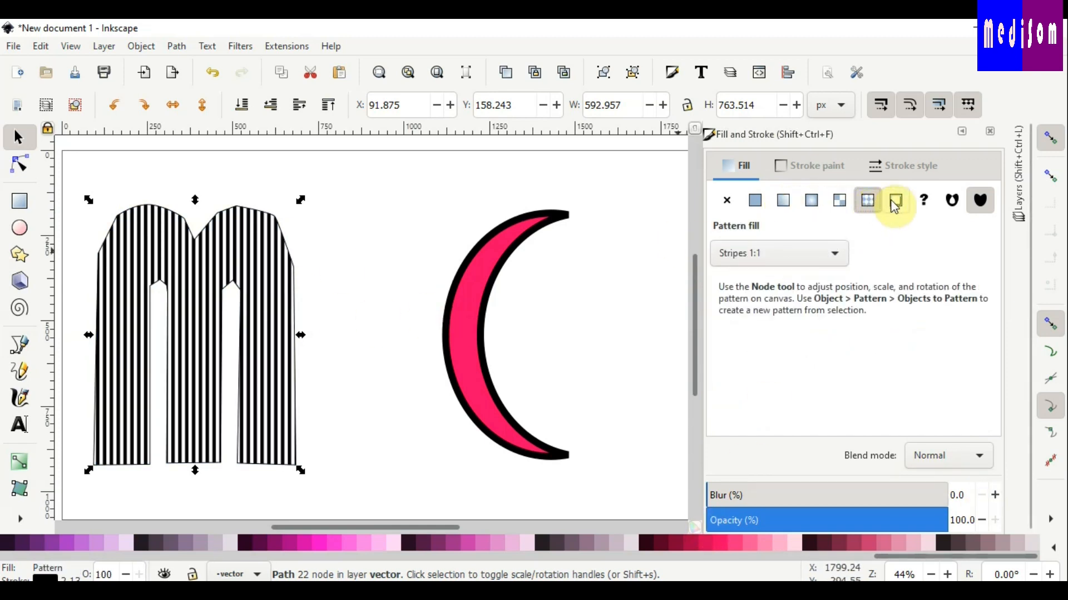
pyautogui.click(893, 202)
pyautogui.click(726, 202)
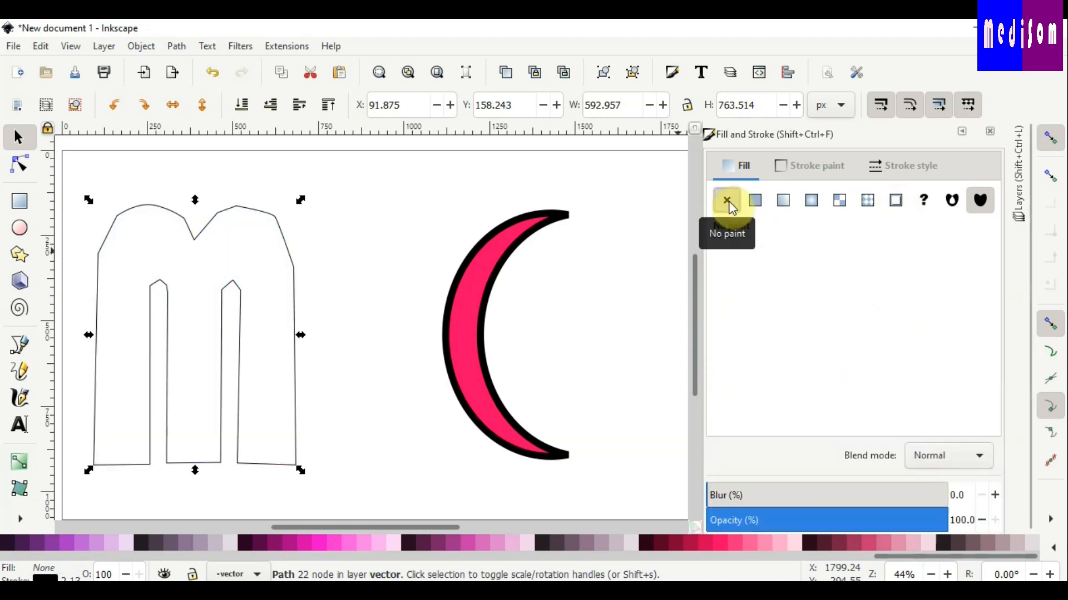
# Set the M shape's stroke paint to the flat colour ff3465ff, comparing it with a linear gradient stroke
pyautogui.click(811, 165)
pyautogui.click(876, 274)
pyautogui.moveTo(876, 275)
pyautogui.mouseDown()
pyautogui.moveTo(857, 348)
pyautogui.moveTo(817, 347)
pyautogui.moveTo(817, 292)
pyautogui.moveTo(862, 272)
pyautogui.moveTo(892, 300)
pyautogui.moveTo(899, 335)
pyautogui.mouseUp()
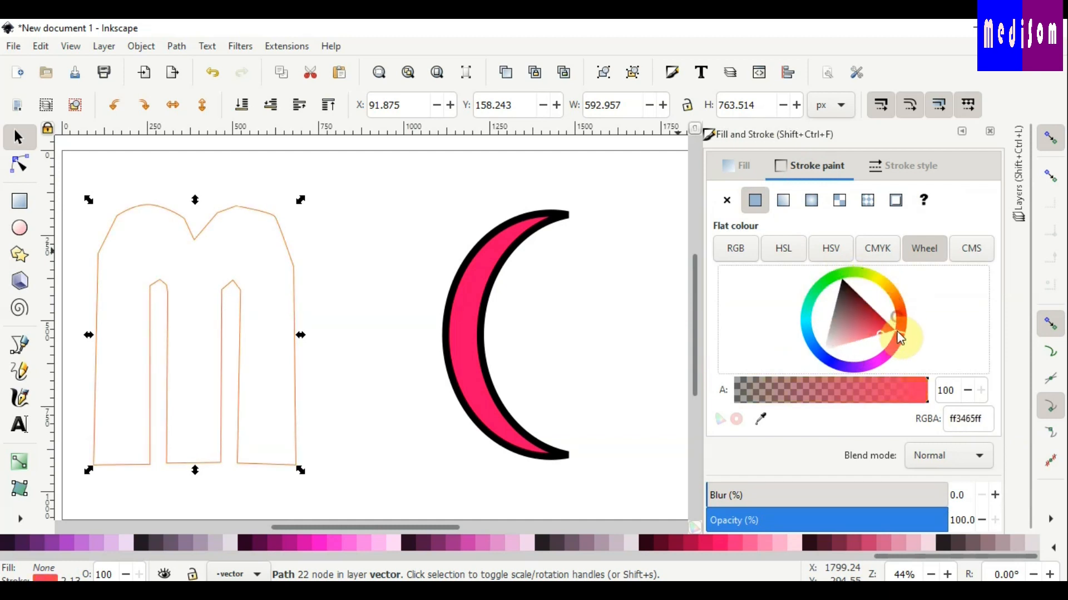
pyautogui.click(783, 202)
pyautogui.click(755, 203)
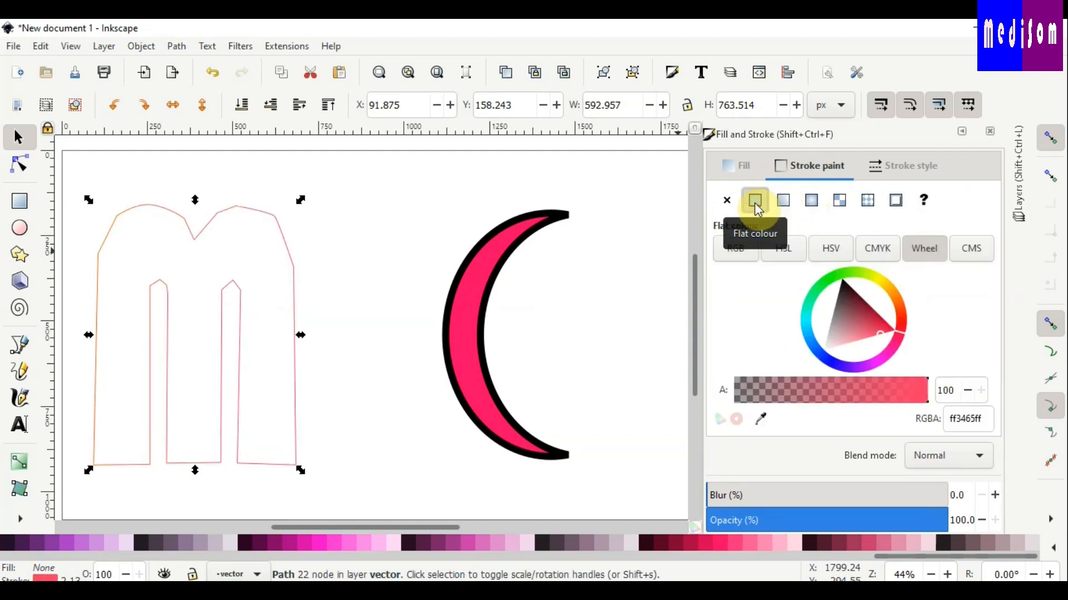
pyautogui.click(784, 203)
pyautogui.click(757, 204)
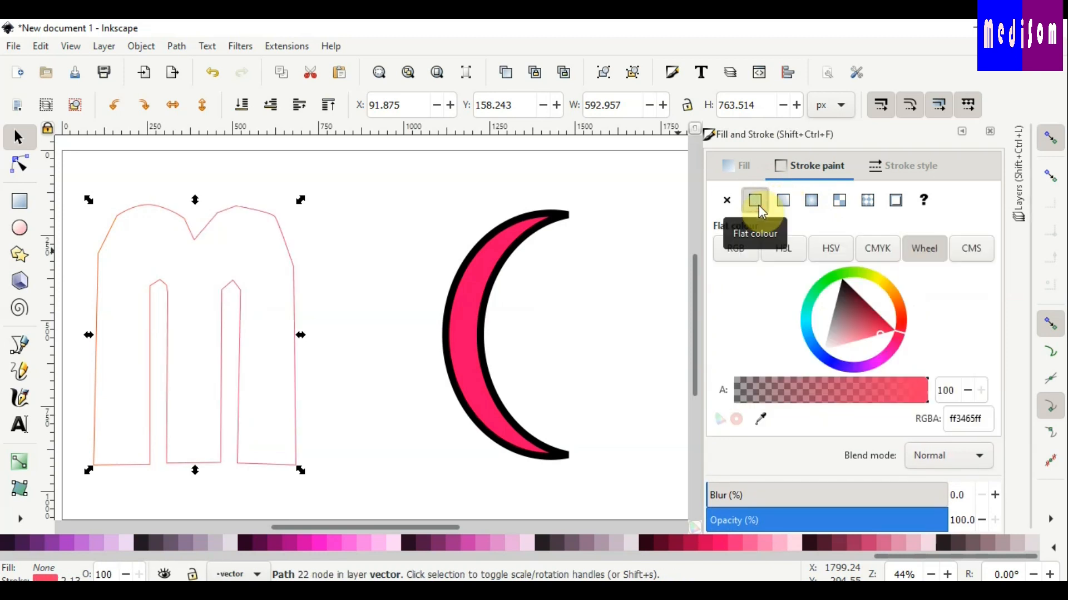
# Give the M shape's stroke a dotted dash pattern and a width of 10.734 px
pyautogui.click(898, 167)
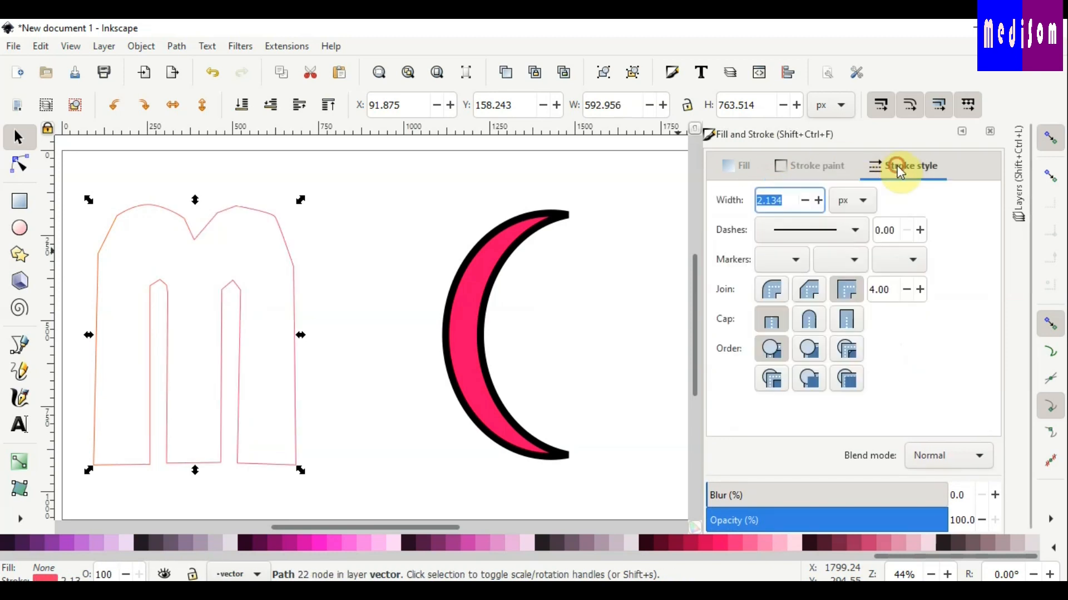
pyautogui.click(820, 200)
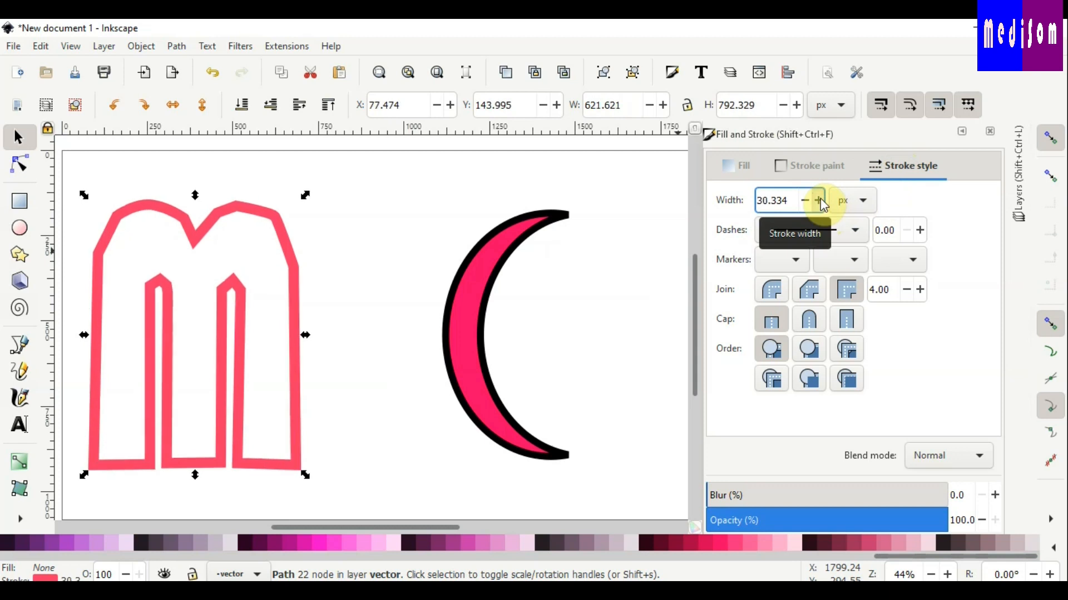
pyautogui.click(806, 200)
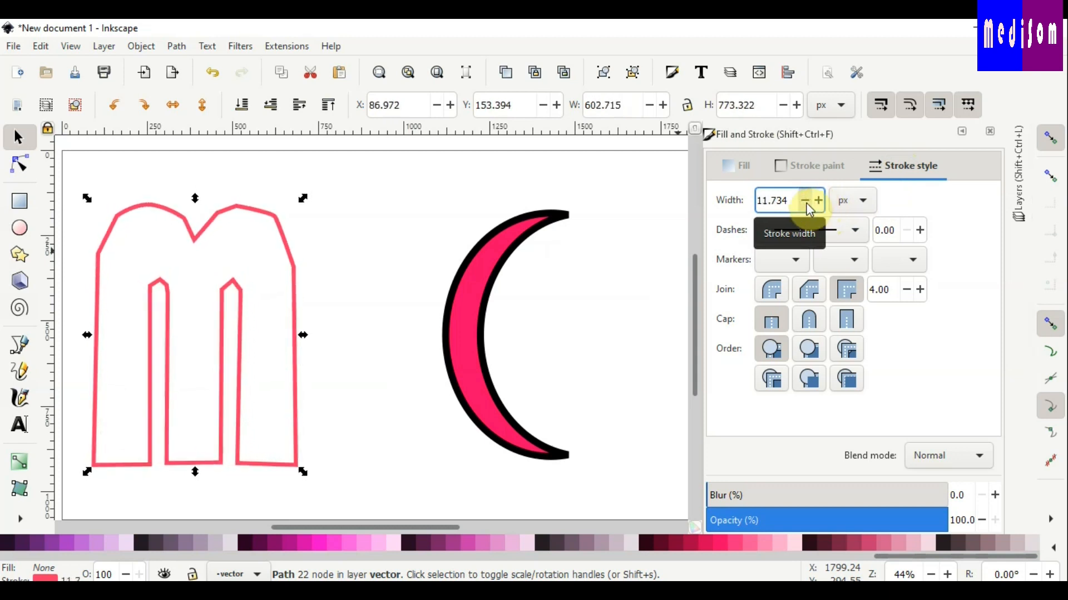
pyautogui.click(827, 233)
pyautogui.click(815, 289)
pyautogui.click(809, 229)
pyautogui.click(813, 197)
pyautogui.click(819, 200)
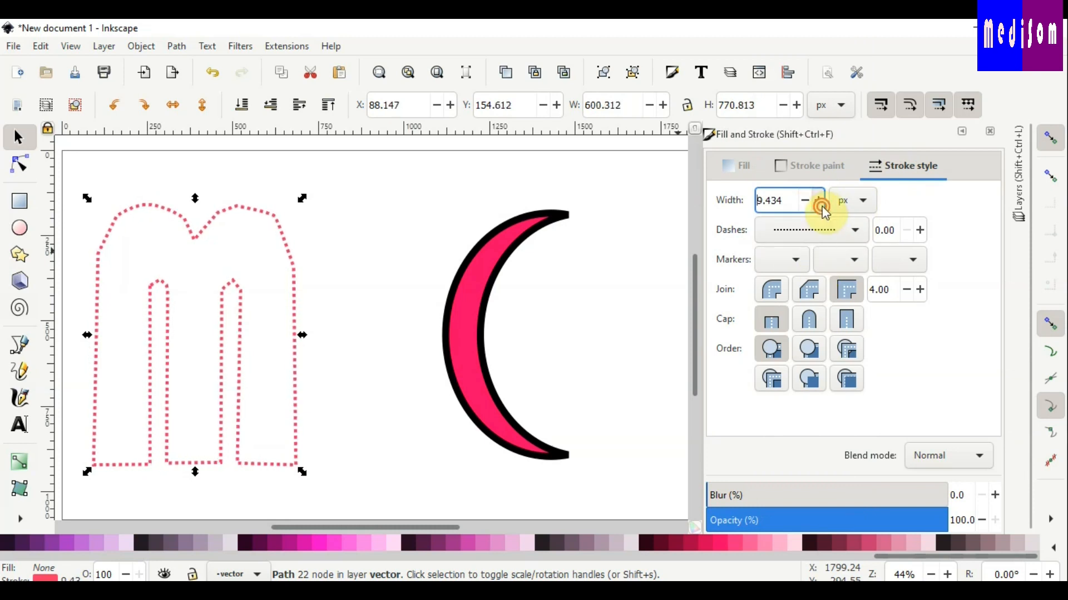
pyautogui.click(820, 200)
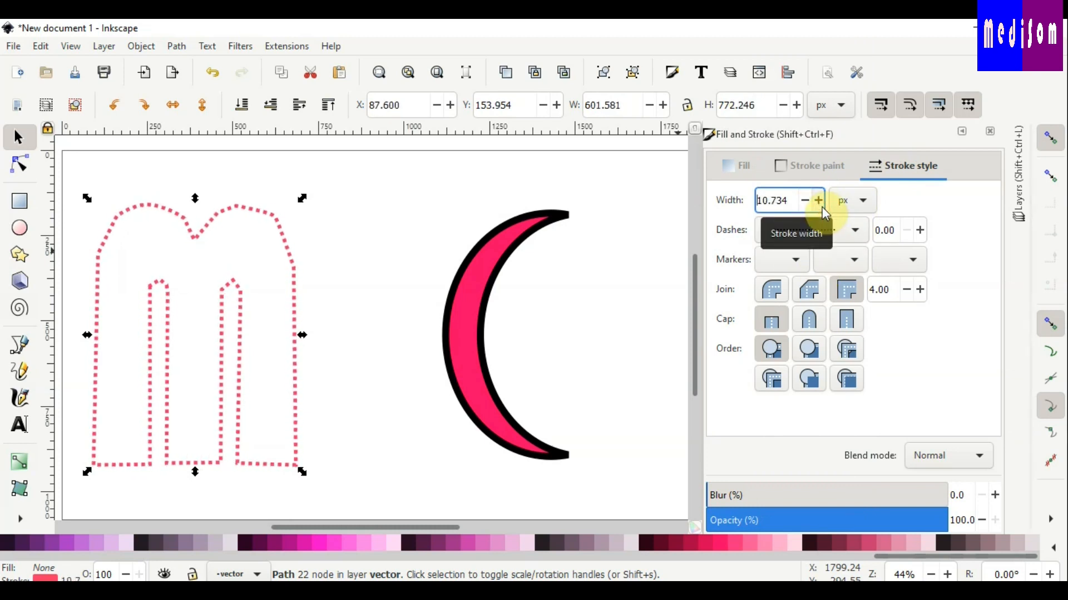
# Reduce the crescent's stroke width to 0 px and raise it to 15.6 px
pyautogui.click(806, 201)
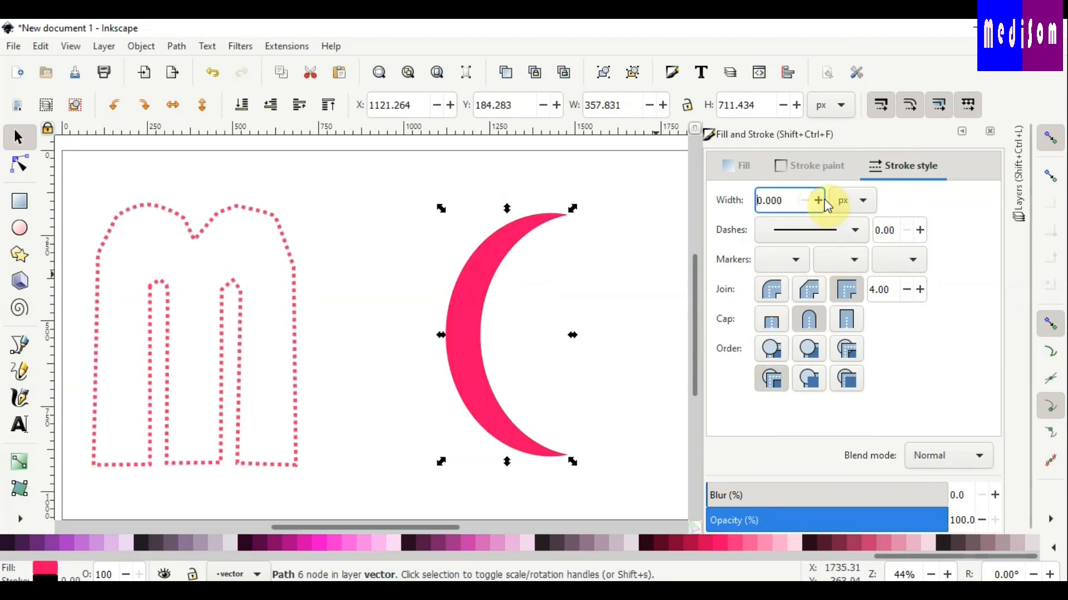
pyautogui.click(819, 200)
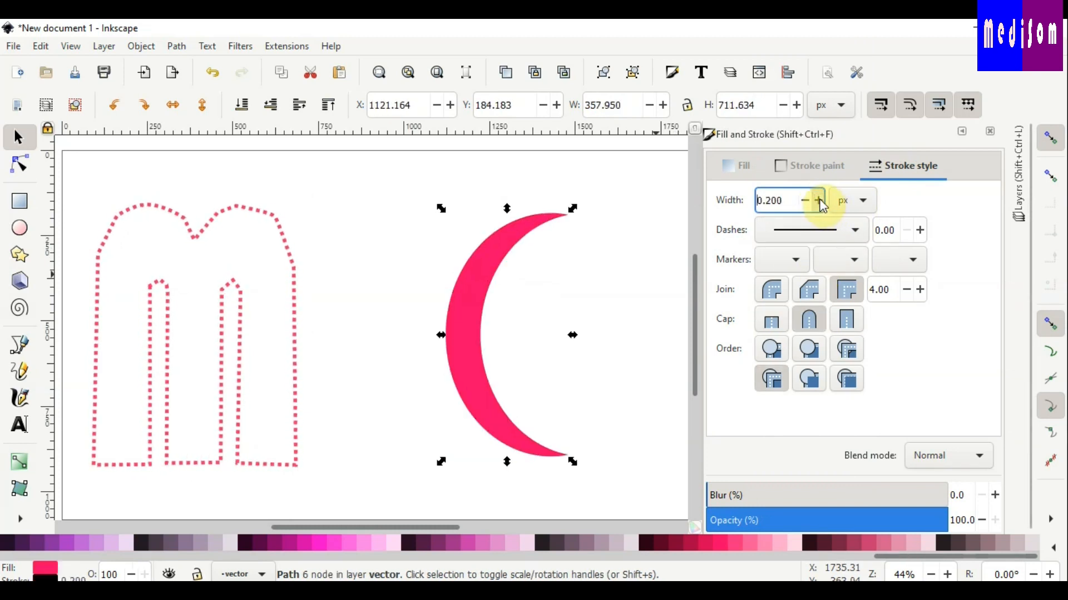
pyautogui.click(820, 201)
# Recolour the crescent's stroke to the flat green 89b374ff, trying linear gradient and no paint before returning to flat colour
pyautogui.click(813, 167)
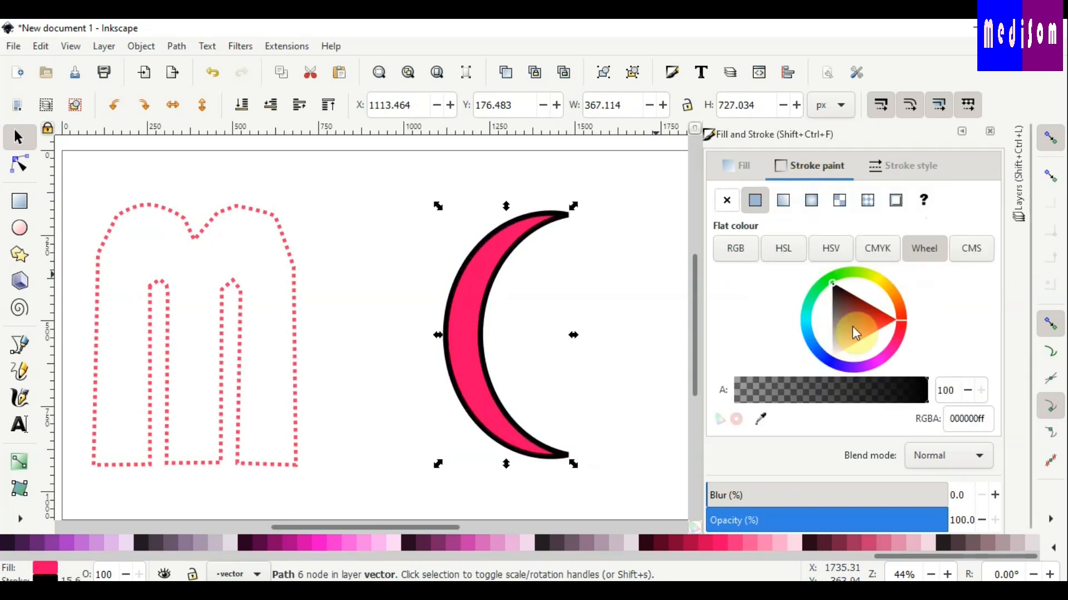
pyautogui.moveTo(830, 285); pyautogui.dragTo(870, 294)
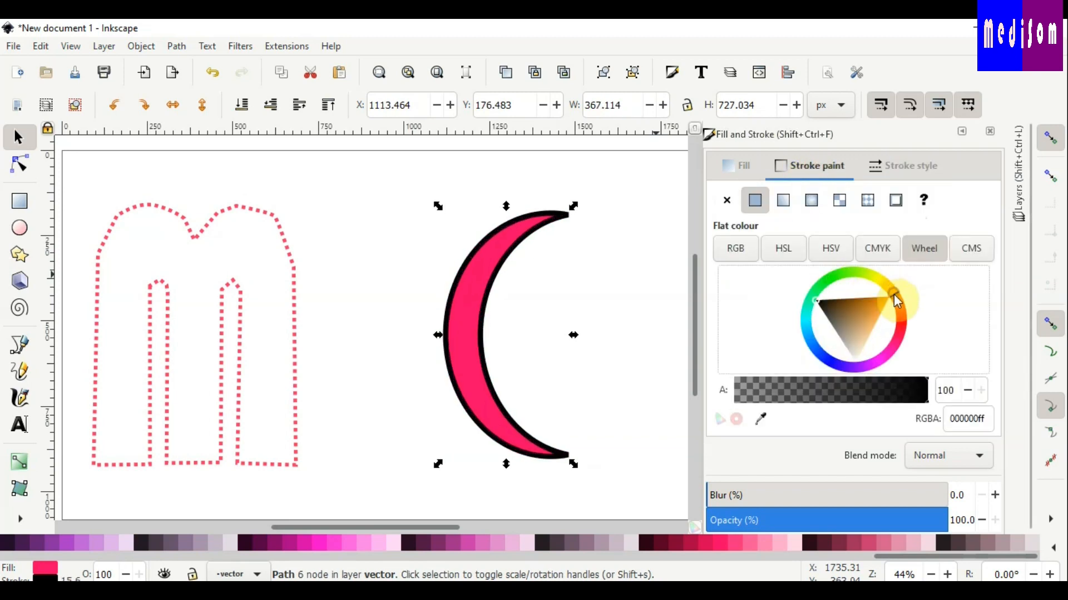
pyautogui.moveTo(826, 303)
pyautogui.mouseDown()
pyautogui.moveTo(878, 312)
pyautogui.moveTo(887, 303)
pyautogui.moveTo(906, 341)
pyautogui.moveTo(817, 362)
pyautogui.moveTo(786, 321)
pyautogui.moveTo(805, 279)
pyautogui.moveTo(844, 268)
pyautogui.moveTo(853, 311)
pyautogui.moveTo(828, 311)
pyautogui.moveTo(860, 324)
pyautogui.mouseUp()
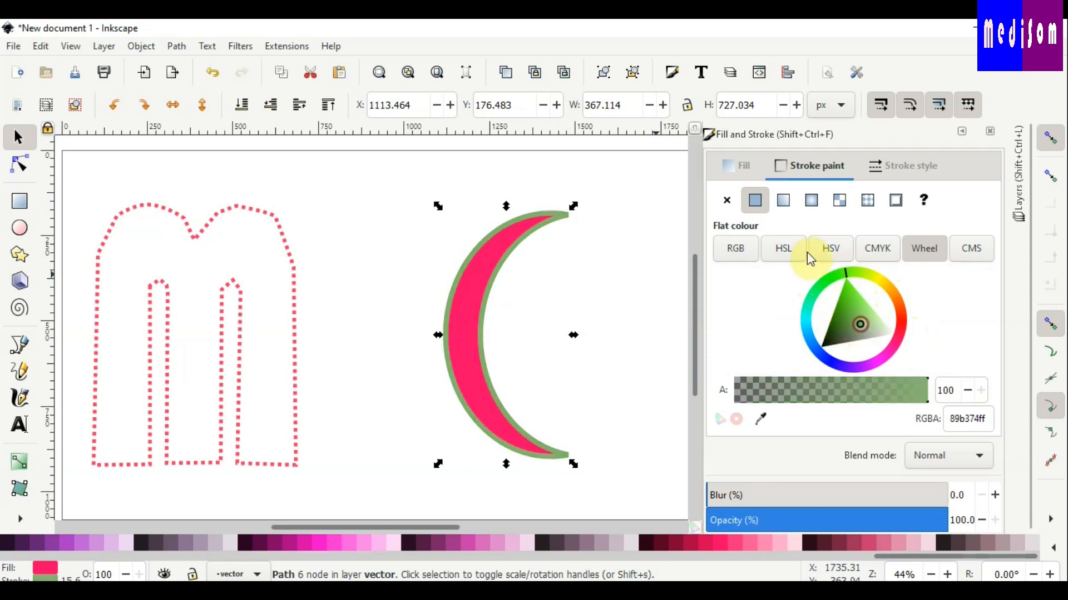
pyautogui.click(783, 201)
pyautogui.click(755, 201)
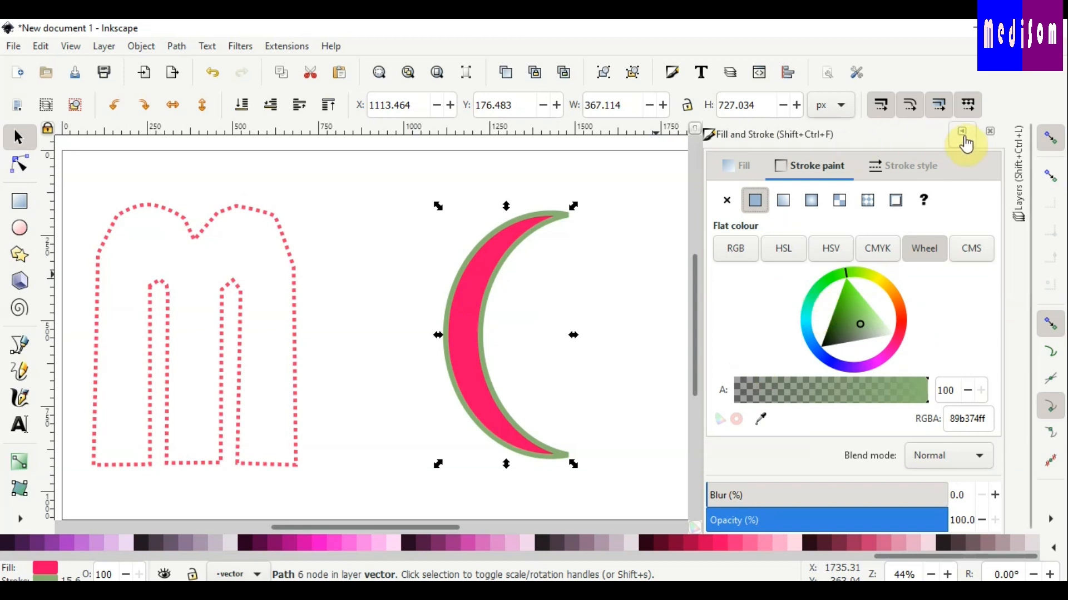
pyautogui.click(726, 201)
pyautogui.click(755, 201)
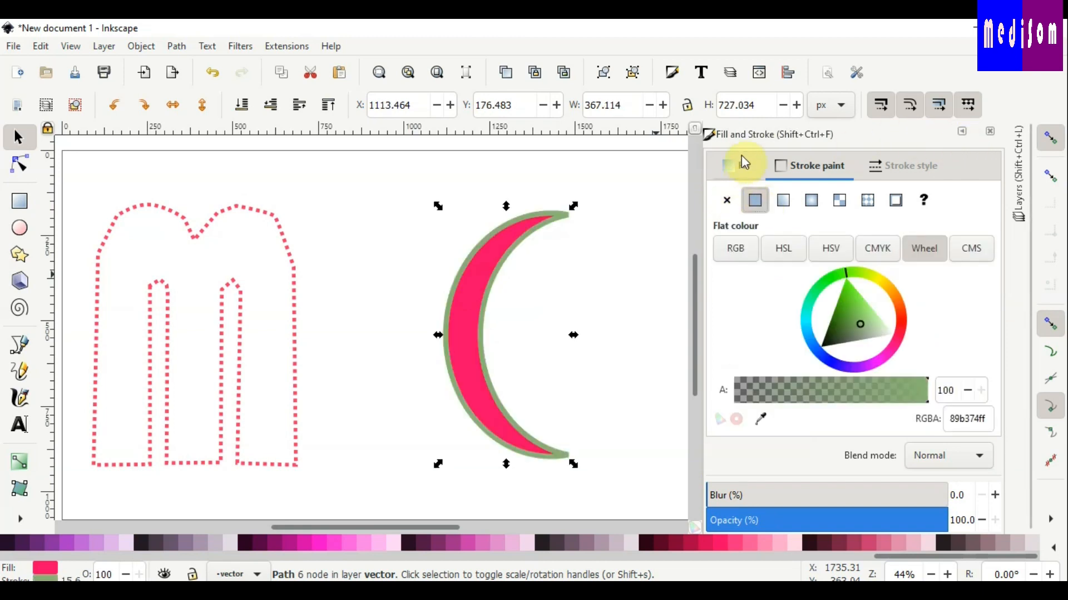
# Toggle the crescent's fill between no paint and flat colour, ending on flat colour
pyautogui.click(740, 165)
pyautogui.click(726, 201)
pyautogui.click(755, 201)
pyautogui.click(726, 200)
pyautogui.click(755, 206)
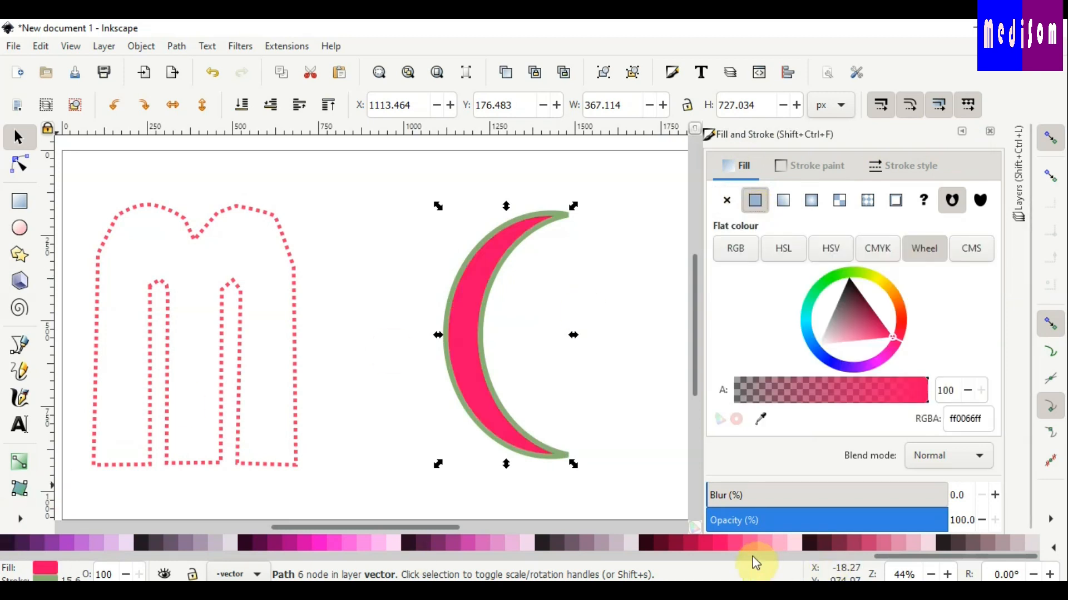
# Try black, grey, red and Lime palette fills on the crescent, finishing with Red (#FF0000)
pyautogui.moveTo(912, 557); pyautogui.dragTo(15, 551)
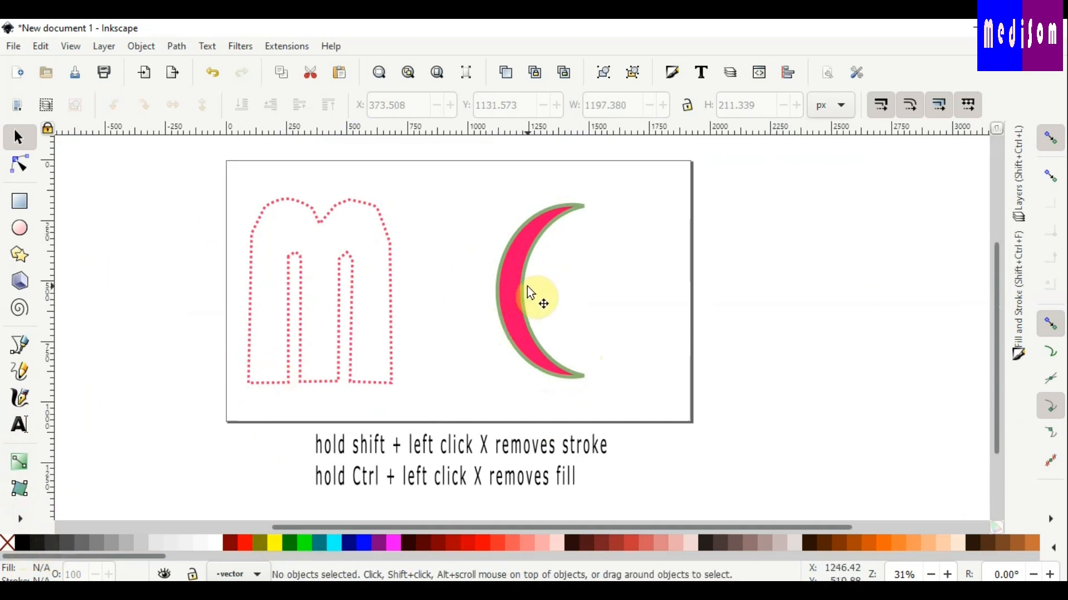
pyautogui.click(531, 294)
pyautogui.click(22, 543)
pyautogui.click(93, 549)
pyautogui.click(250, 544)
pyautogui.click(304, 545)
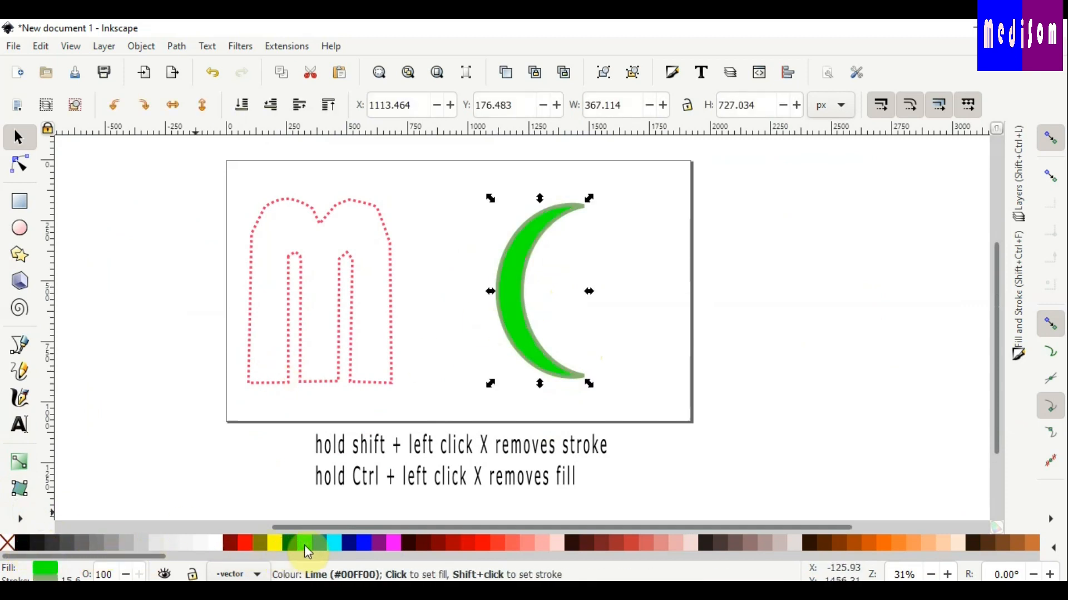
pyautogui.click(35, 545)
pyautogui.click(240, 543)
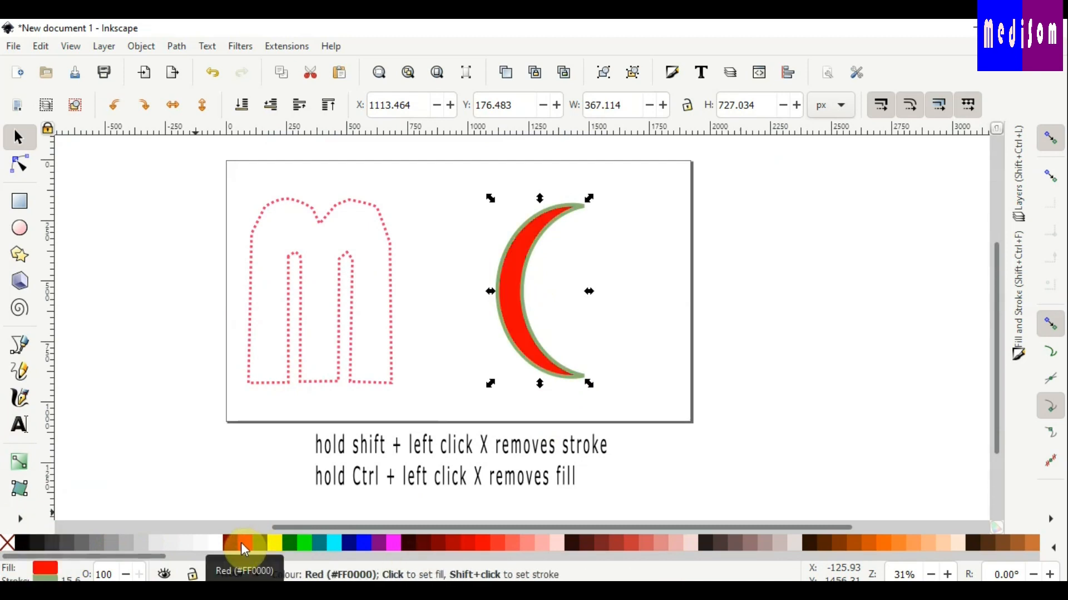
# Remove the crescent's stroke, and change its fill to black and back to Red (#FF0000)
pyautogui.keyDown('shift'); pyautogui.click(7, 546); pyautogui.keyUp('shift')
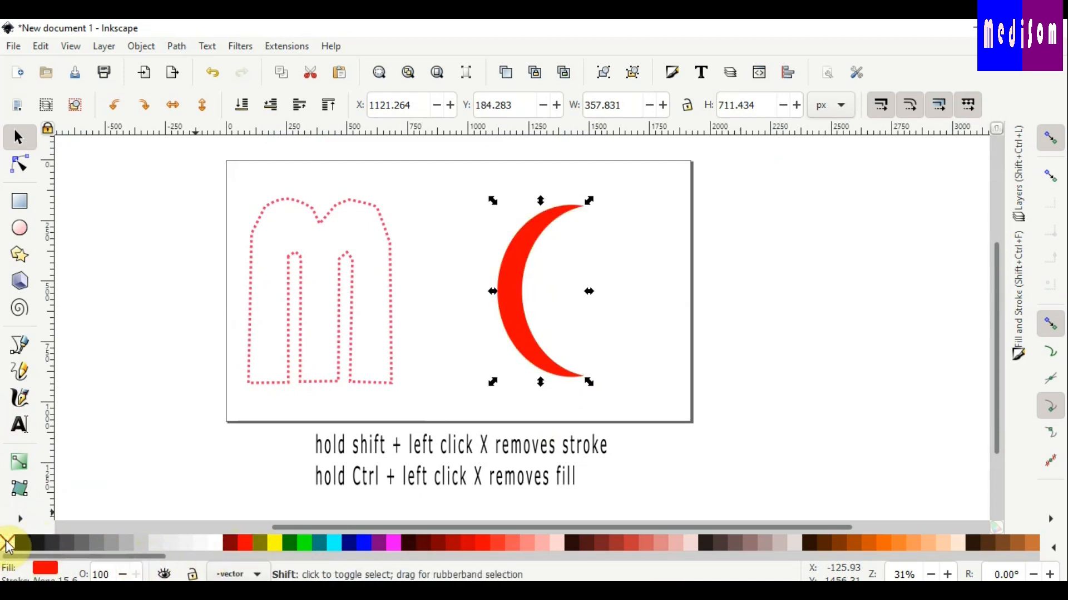
pyautogui.click(23, 544)
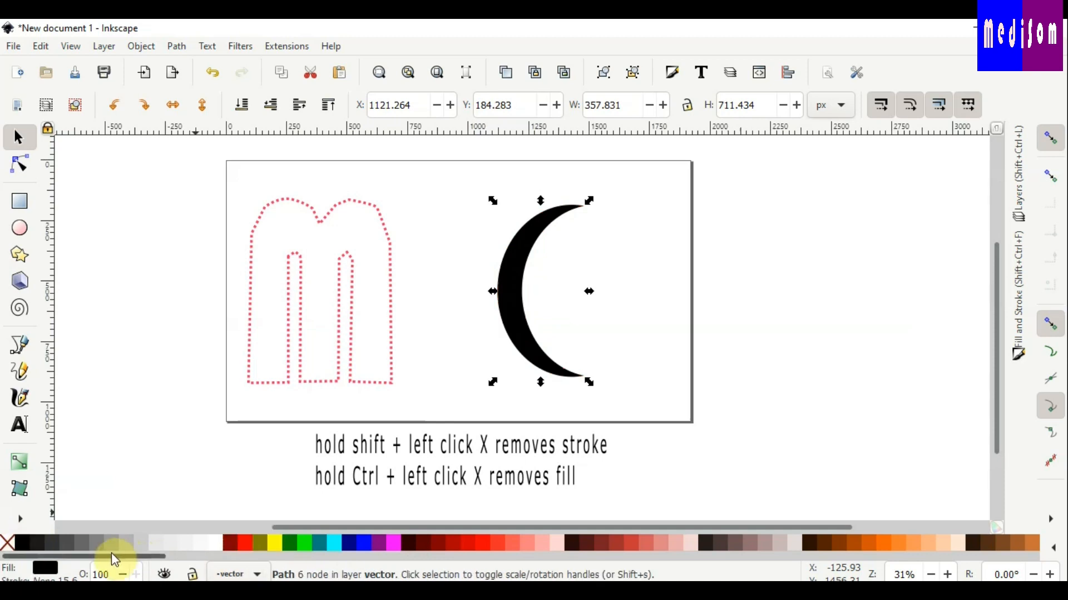
pyautogui.click(249, 545)
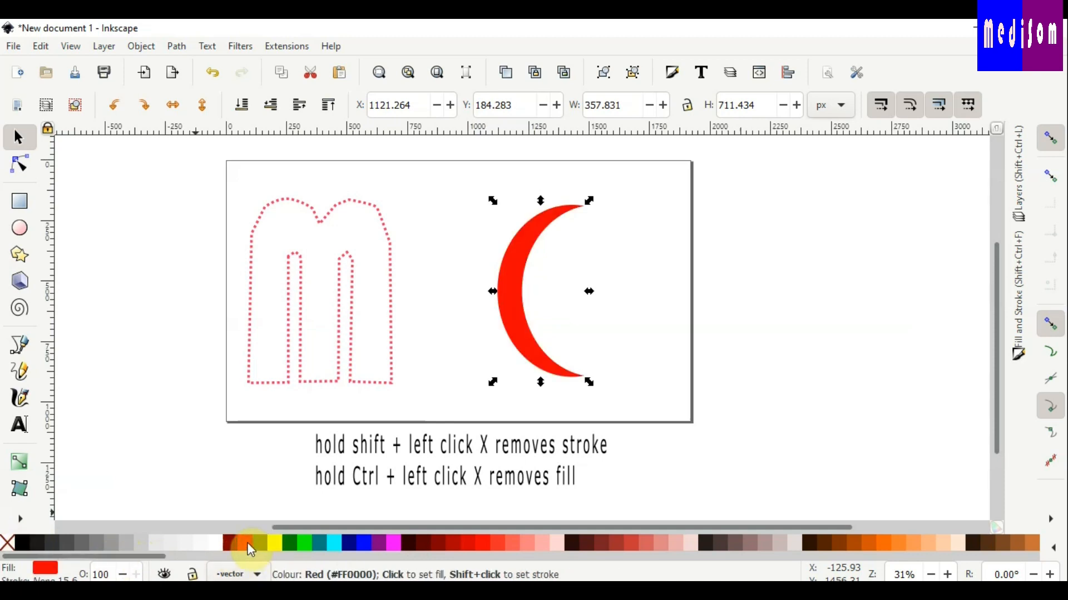
# Apply a dark grey palette colour to the crescent's stroke, remove the stroke, and apply the same colour again
pyautogui.keyDown('shift'); pyautogui.click(36, 545); pyautogui.keyUp('shift')
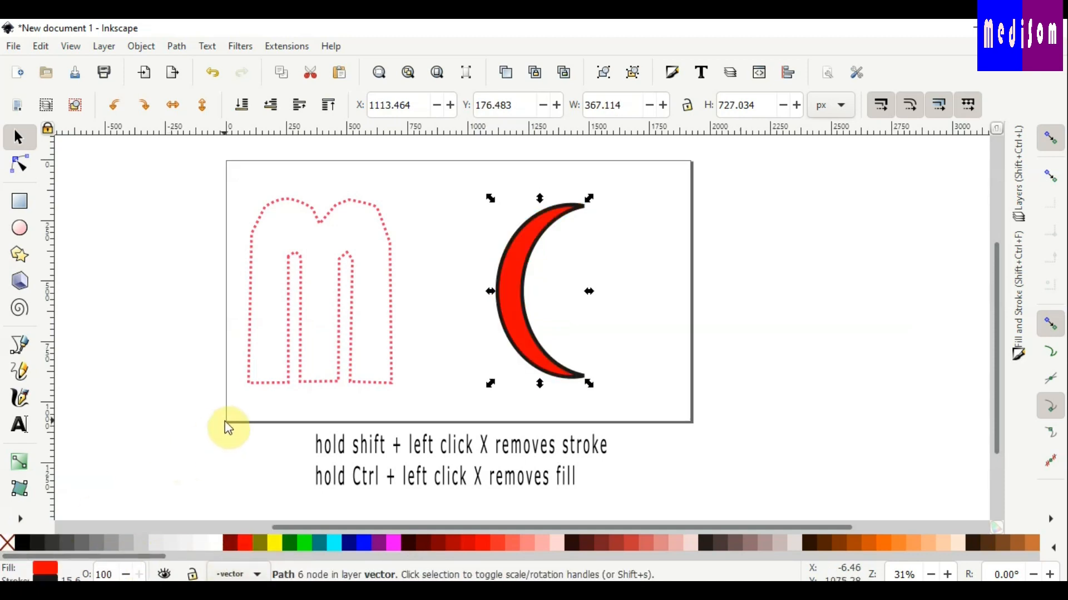
pyautogui.keyDown('shift'); pyautogui.click(8, 543); pyautogui.keyUp('shift')
pyautogui.keyDown('shift'); pyautogui.click(38, 540); pyautogui.keyUp('shift')
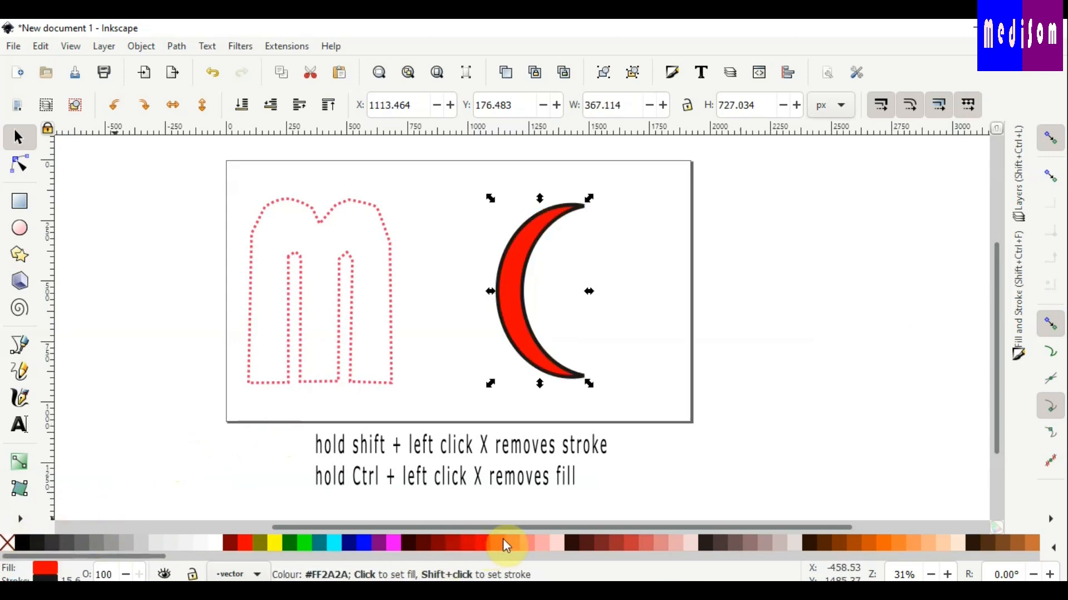
# Remove the crescent's fill, trying two other red palette fills and clearing each of them
pyautogui.keyDown('ctrl'); pyautogui.click(8, 543); pyautogui.keyUp('ctrl')
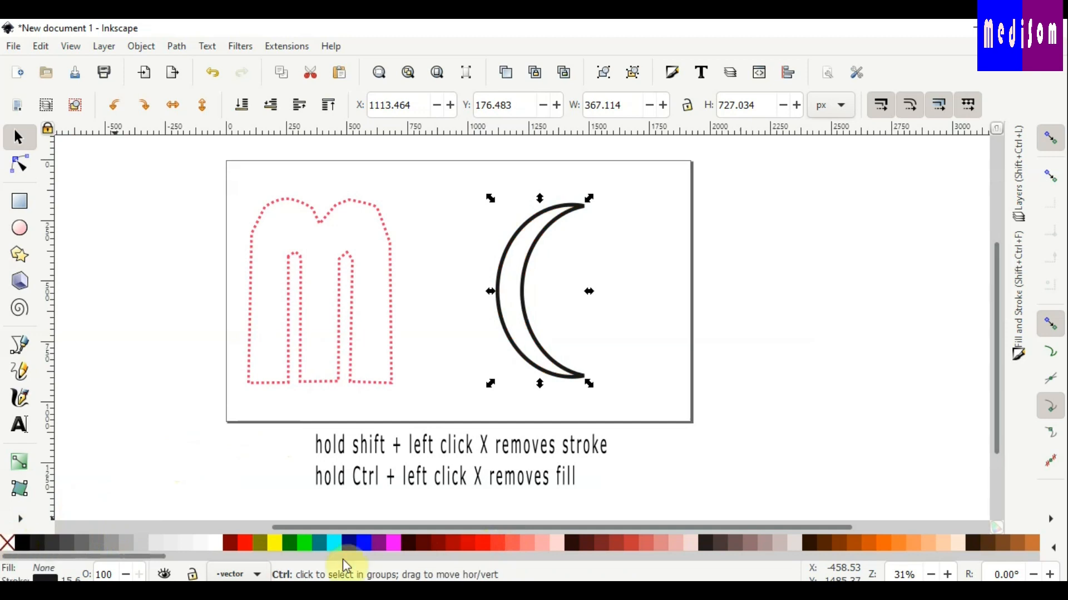
pyautogui.click(482, 542)
pyautogui.keyDown('ctrl'); pyautogui.click(8, 544); pyautogui.keyUp('ctrl')
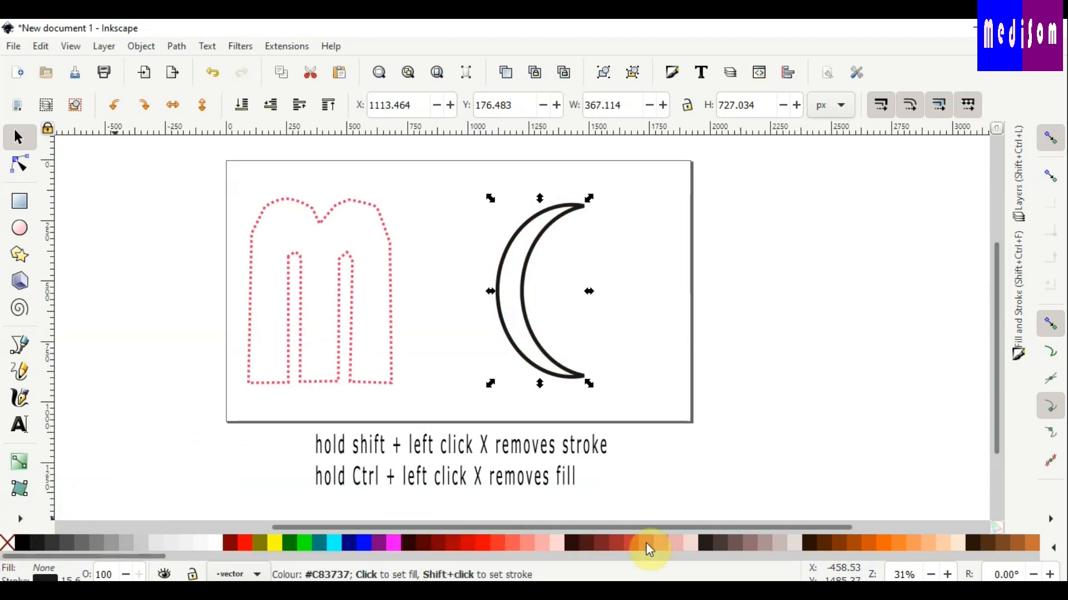
pyautogui.click(639, 547)
pyautogui.keyDown('ctrl'); pyautogui.click(8, 543); pyautogui.keyUp('ctrl')
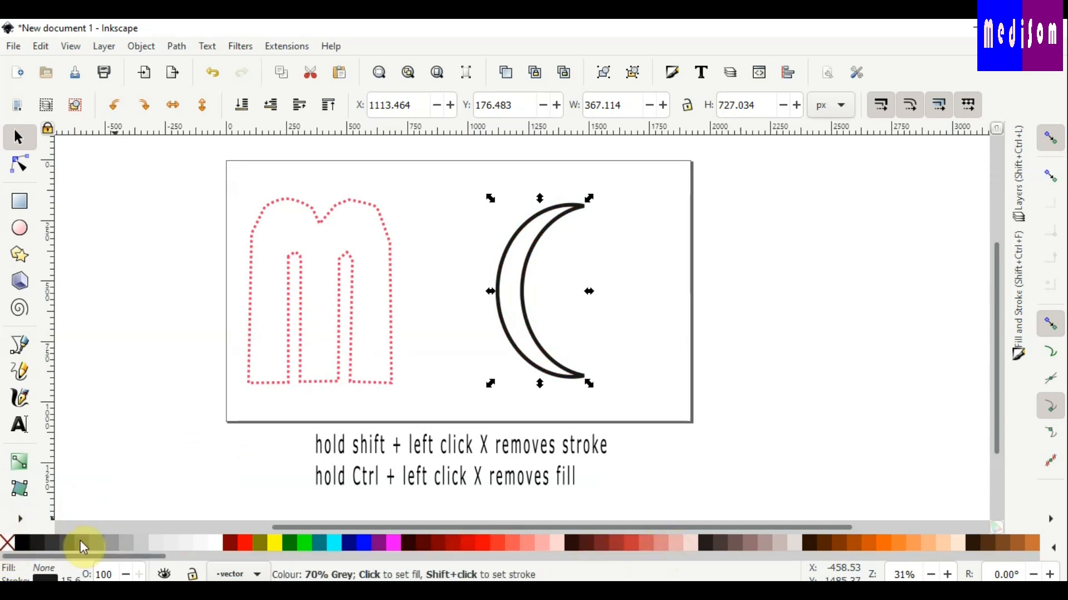
# Try one more palette fill on the crescent and remove that fill again
pyautogui.click(869, 543)
pyautogui.keyDown('ctrl'); pyautogui.click(7, 543); pyautogui.keyUp('ctrl')
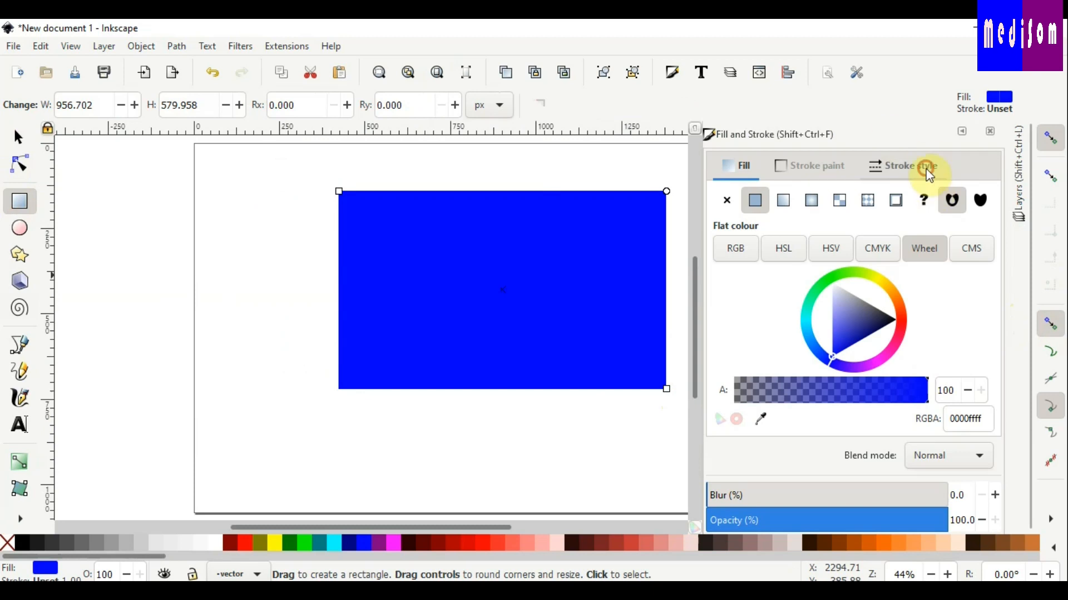
# Give the blue rectangle a flat-colour black stroke and increase its stroke width
pyautogui.click(927, 168)
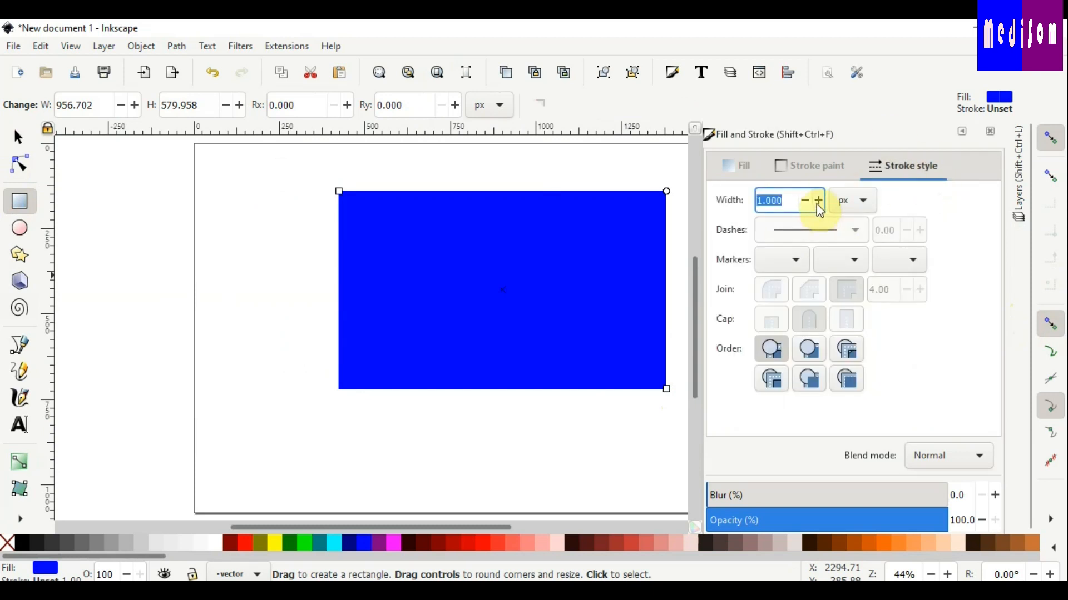
pyautogui.click(816, 166)
pyautogui.click(753, 198)
pyautogui.click(906, 166)
pyautogui.click(820, 200)
pyautogui.click(962, 131)
pyautogui.click(16, 138)
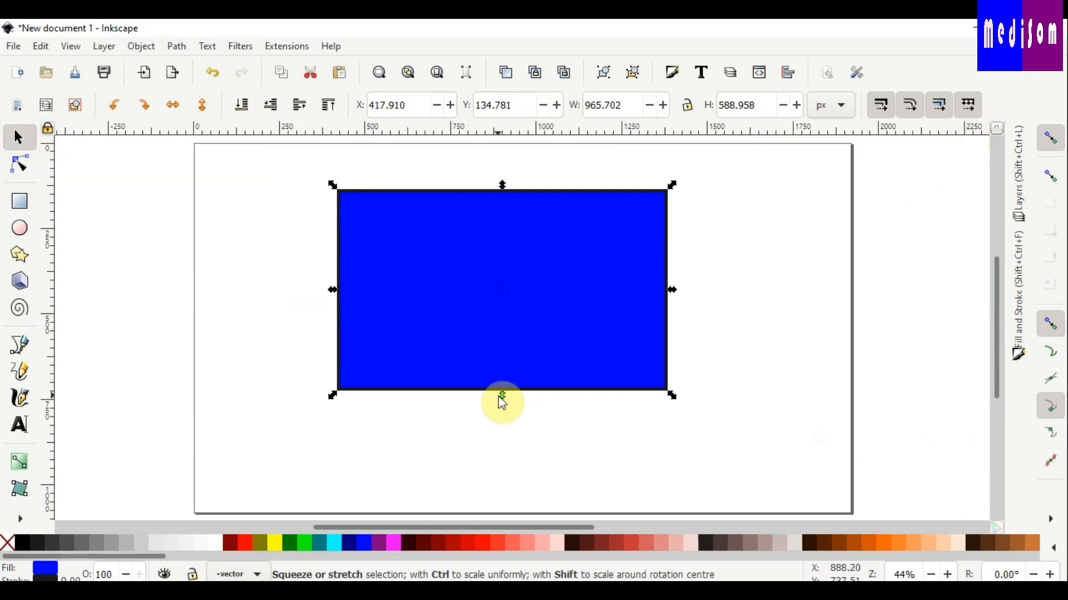
# Stretch the blue rectangle downwards and outwards on both sides to about 1471 × 761 px
pyautogui.moveTo(500, 399); pyautogui.dragTo(502, 435)
pyautogui.moveTo(336, 317); pyautogui.dragTo(257, 318)
pyautogui.moveTo(674, 309); pyautogui.dragTo(770, 320)
pyautogui.moveTo(515, 433); pyautogui.dragTo(513, 455)
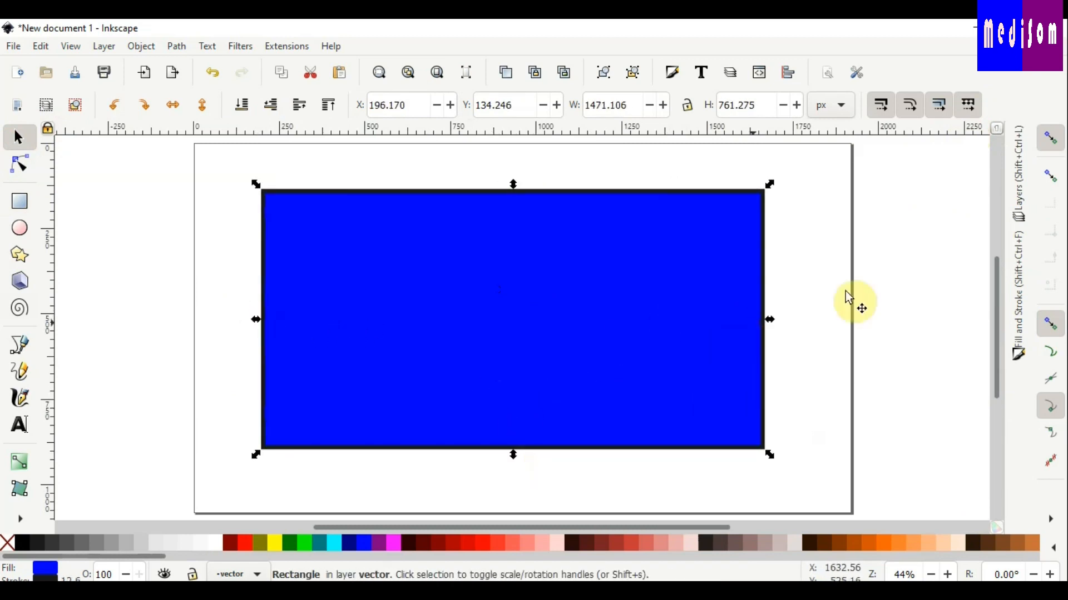
# Check the stretched rectangle's stroke width in the stroke style settings
pyautogui.click(1018, 307)
pyautogui.moveTo(604, 277); pyautogui.dragTo(495, 295)
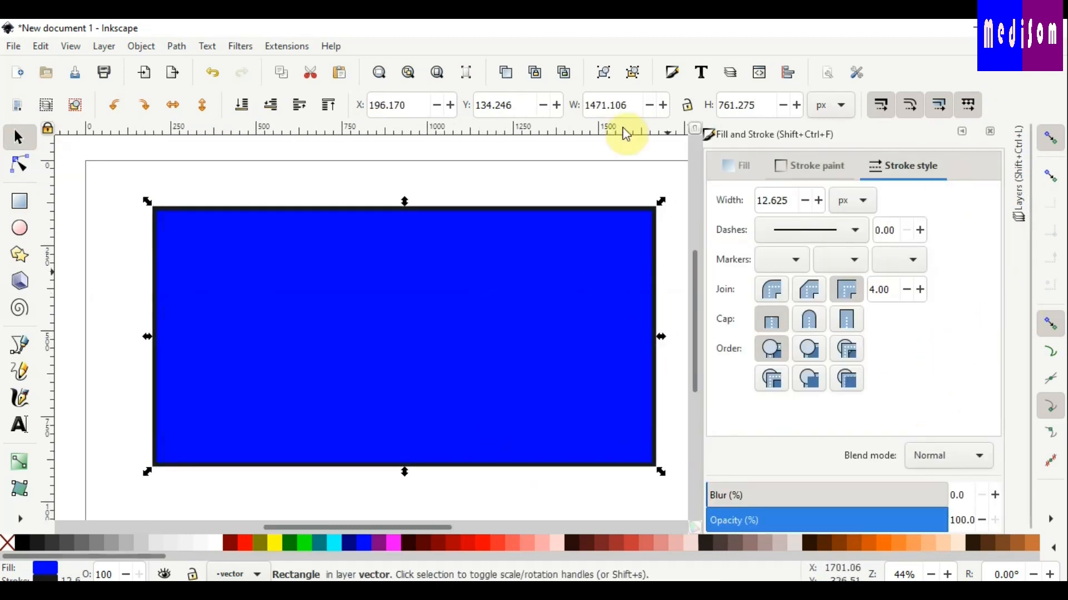
pyautogui.click(547, 155)
pyautogui.click(961, 131)
pyautogui.click(760, 206)
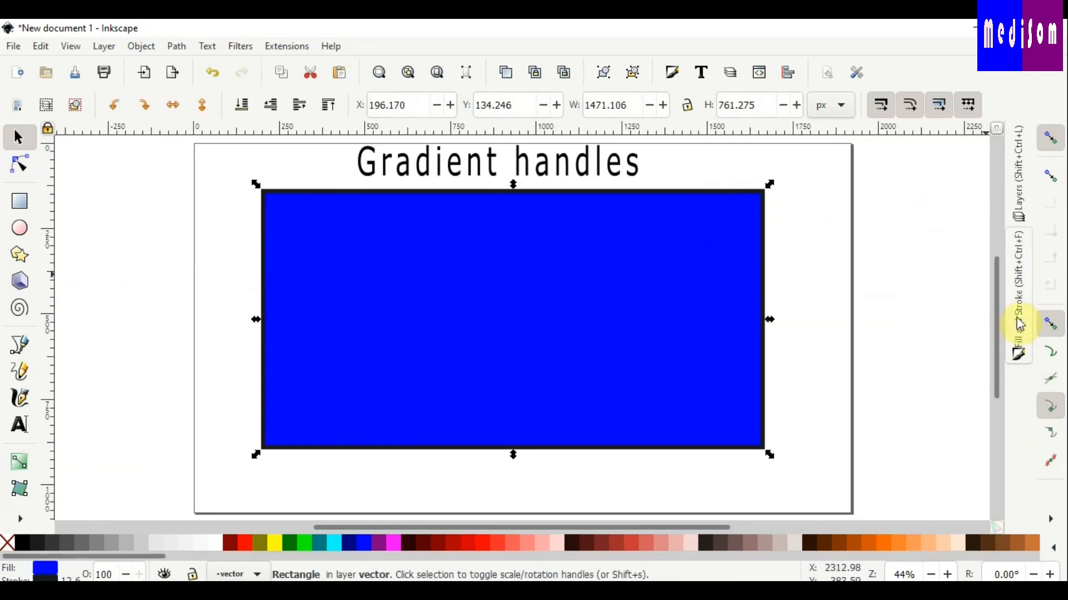
# Change the rectangle's flat blue fill to a linear gradient
pyautogui.click(1016, 325)
pyautogui.click(734, 167)
pyautogui.moveTo(491, 229); pyautogui.dragTo(352, 229)
pyautogui.click(784, 201)
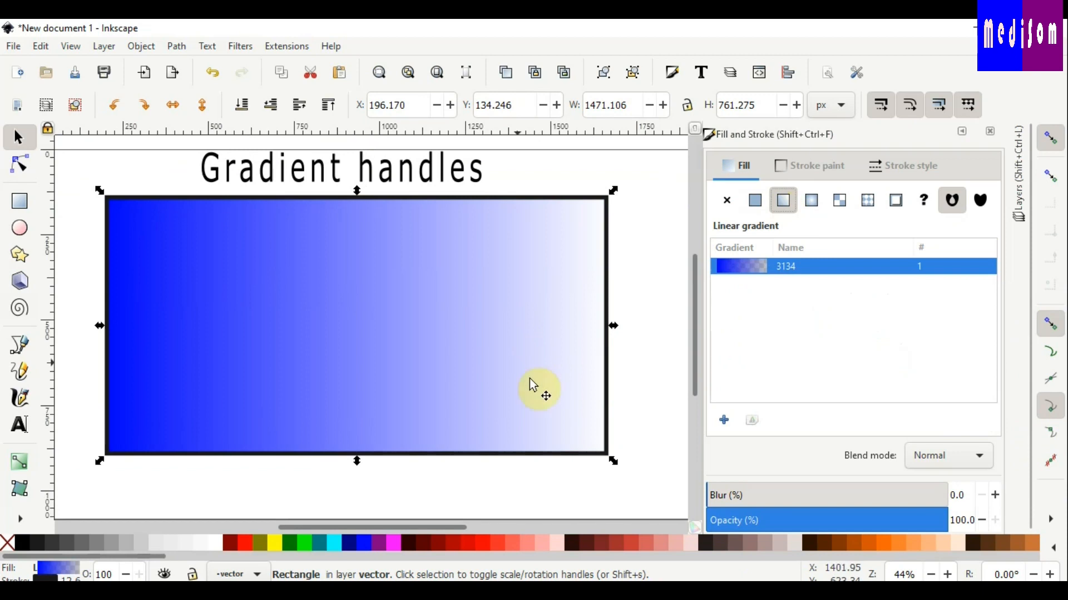
# Reposition the linear gradient's start and end handles on the rectangle with the Gradient tool
pyautogui.click(19, 460)
pyautogui.moveTo(606, 326); pyautogui.dragTo(409, 329)
pyautogui.moveTo(184, 338)
pyautogui.mouseDown()
pyautogui.moveTo(300, 351)
pyautogui.moveTo(472, 345)
pyautogui.moveTo(355, 374)
pyautogui.moveTo(230, 339)
pyautogui.moveTo(598, 330)
pyautogui.moveTo(542, 346)
pyautogui.moveTo(192, 336)
pyautogui.mouseUp()
pyautogui.moveTo(545, 340); pyautogui.dragTo(402, 321)
# Switch the rectangle's fill to a radial gradient and reshape it by moving its radius handles
pyautogui.click(784, 200)
pyautogui.click(811, 201)
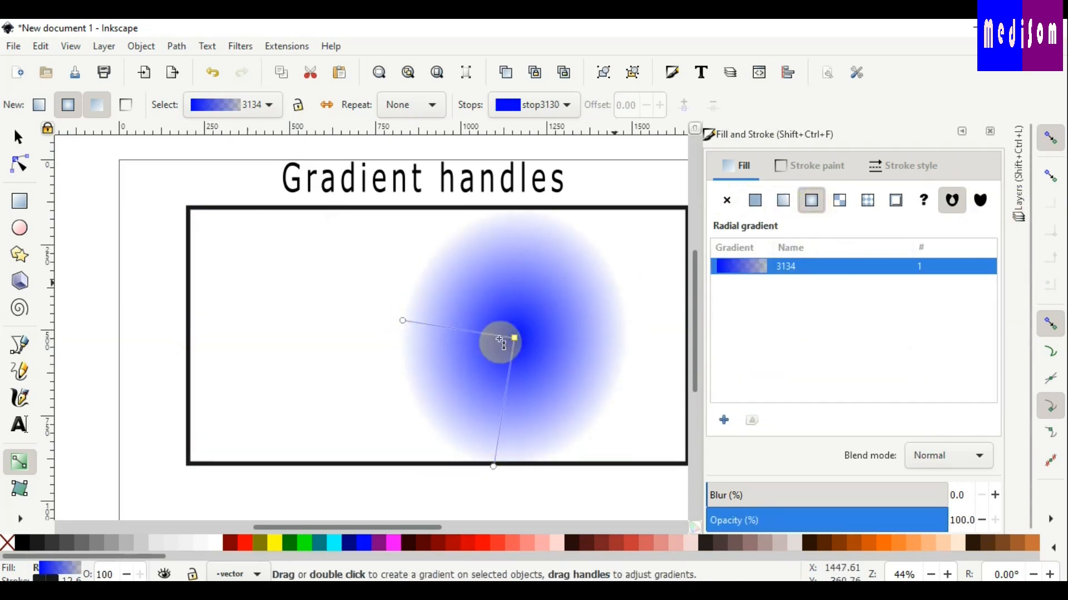
pyautogui.moveTo(496, 467); pyautogui.dragTo(158, 191)
pyautogui.moveTo(495, 461); pyautogui.dragTo(399, 337)
pyautogui.moveTo(382, 461); pyautogui.dragTo(404, 290)
# Adjust the radial gradient's end handles further, and switch the rectangle's fill to a pattern
pyautogui.scroll(-2, 482, 340)
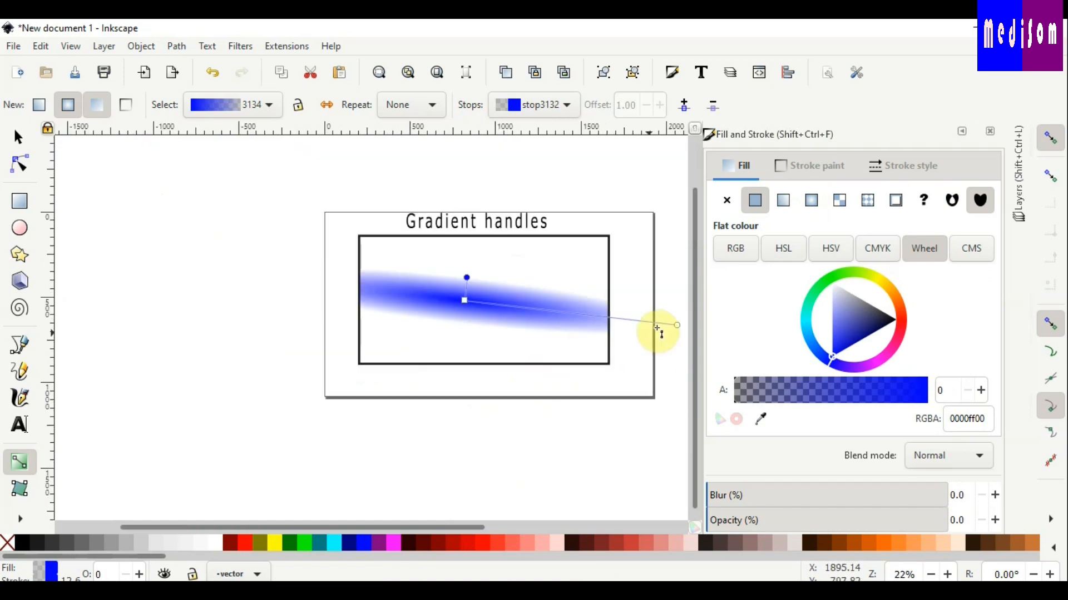
pyautogui.moveTo(676, 328); pyautogui.dragTo(472, 256)
pyautogui.moveTo(504, 301); pyautogui.dragTo(589, 304)
pyautogui.moveTo(474, 256); pyautogui.dragTo(508, 264)
pyautogui.click(839, 200)
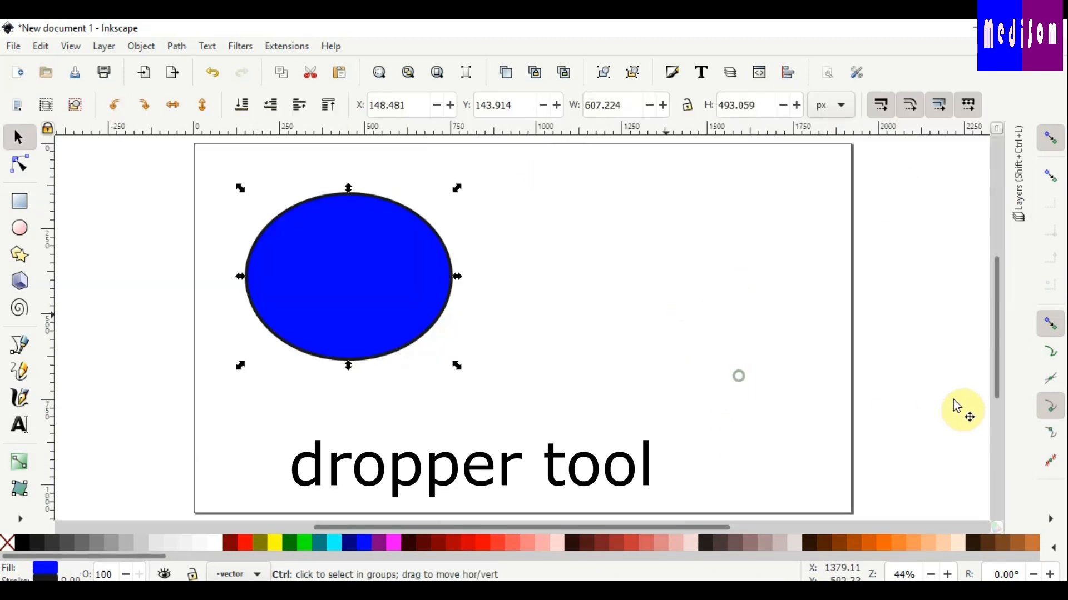
# Paste the strawberry photo, delete the extra copy, and scale and place it beside the ellipse at about 903 × 609 px
pyautogui.hotkey('ctrl', 'v')
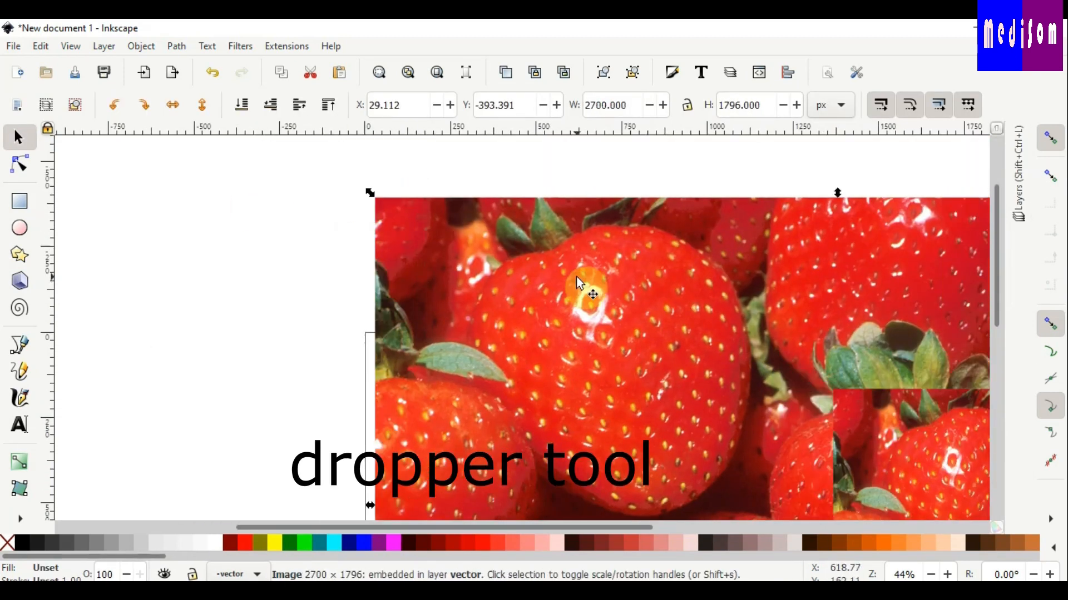
pyautogui.press('Delete')
pyautogui.click(437, 72)
pyautogui.click(671, 218)
pyautogui.moveTo(657, 195); pyautogui.dragTo(857, 406)
pyautogui.moveTo(922, 439); pyautogui.dragTo(567, 221)
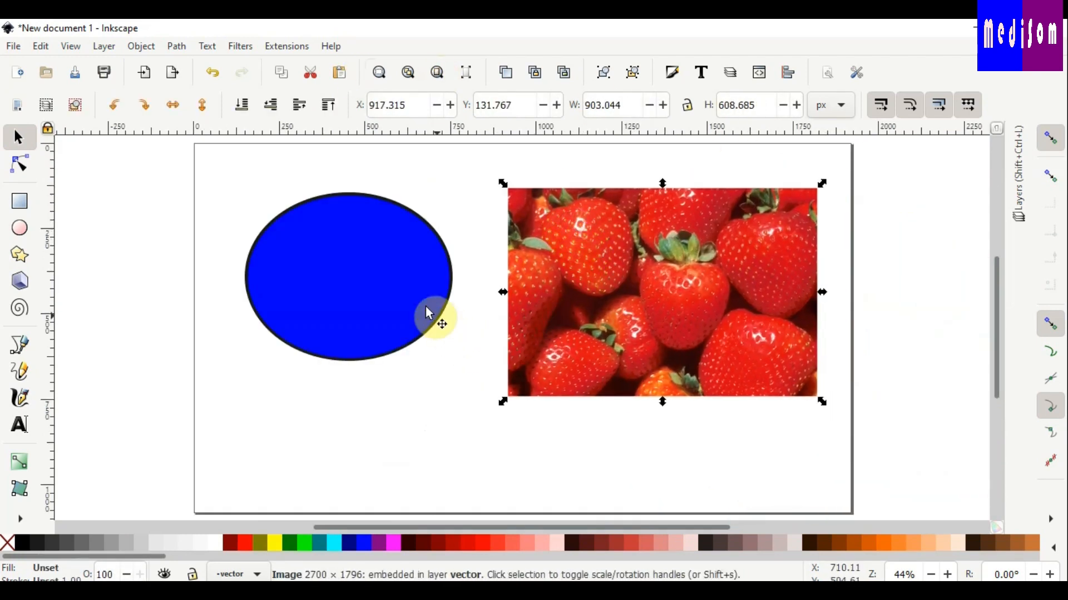
# Fill the blue ellipse with light red sampled from a strawberry, and resample a brighter red (f3413aff) from the same berry
pyautogui.click(440, 293)
pyautogui.click(151, 87)
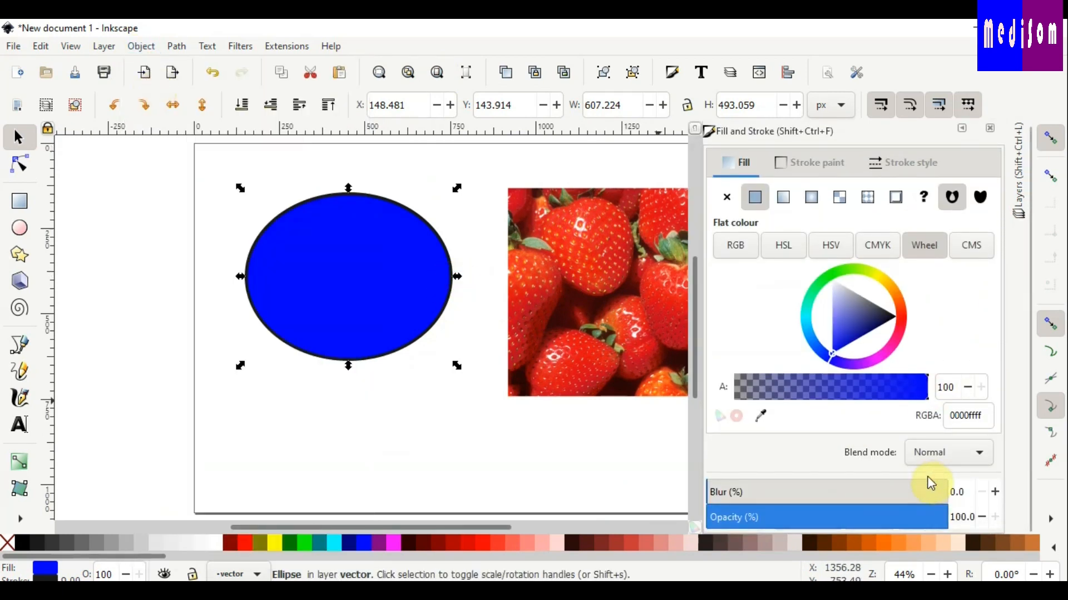
pyautogui.click(762, 419)
pyautogui.click(602, 257)
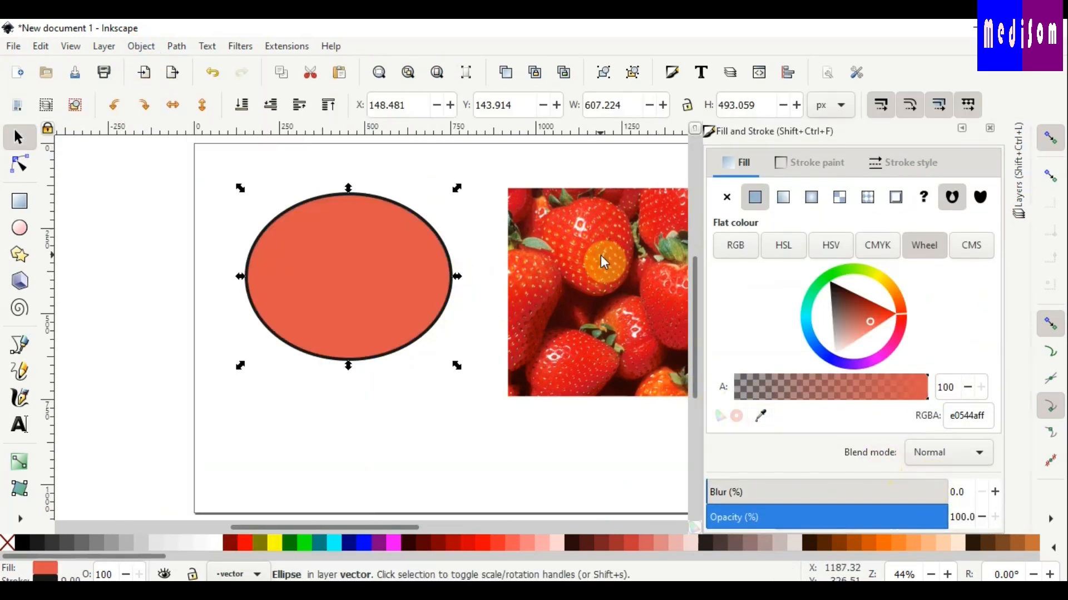
pyautogui.click(762, 419)
pyautogui.click(583, 229)
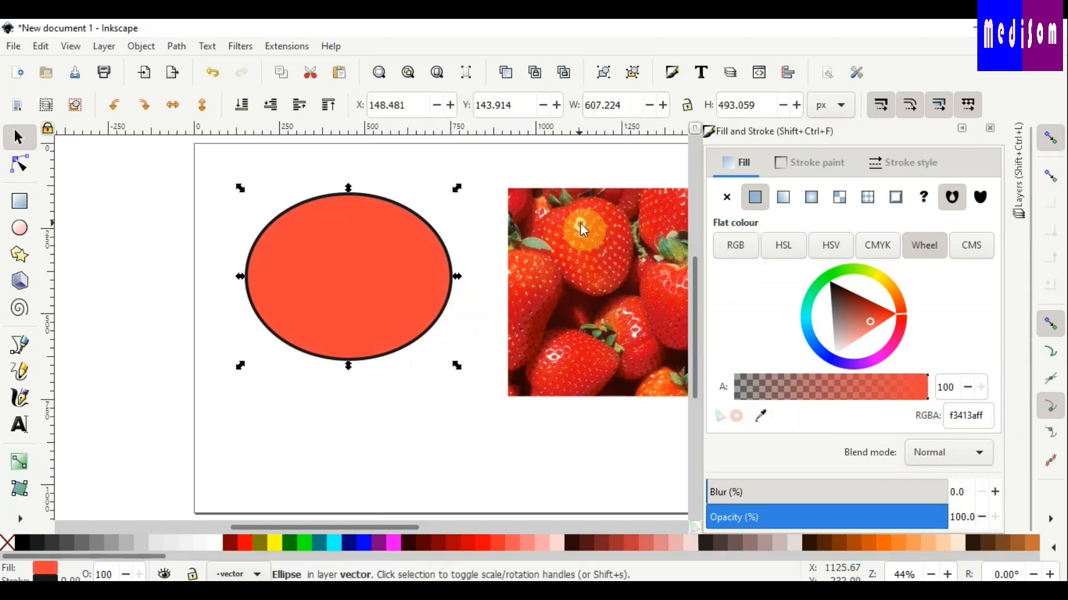
# Sample the ellipse's fill from a green strawberry leaf (7aab66ff) and from an orange berry (f86823ff), and ready the dropper for another sample
pyautogui.click(761, 417)
pyautogui.click(672, 249)
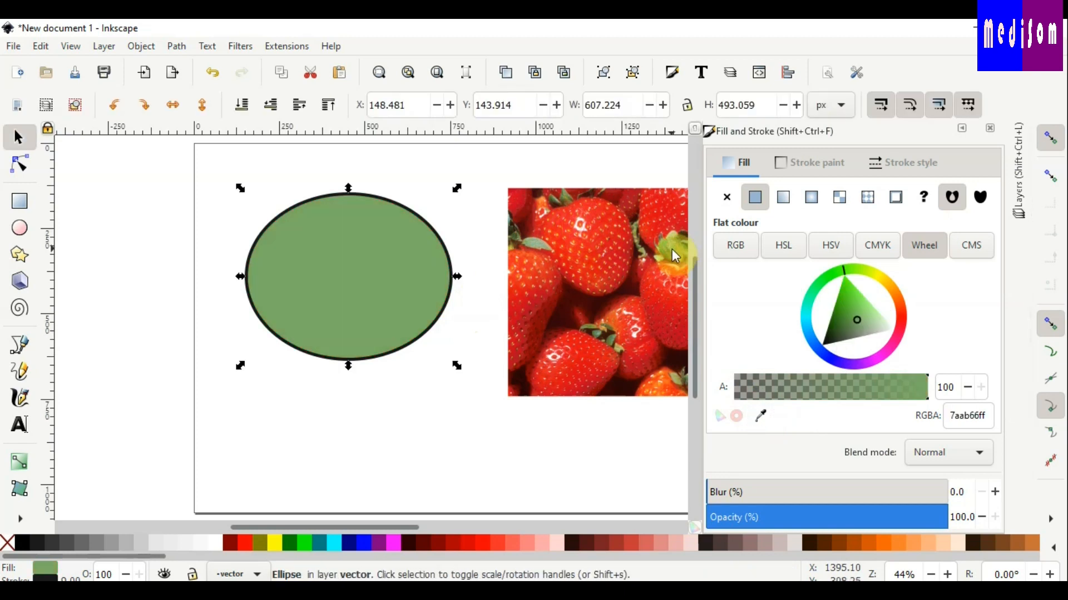
pyautogui.hscroll(1, 621, 287)
pyautogui.hscroll(2, 622, 287)
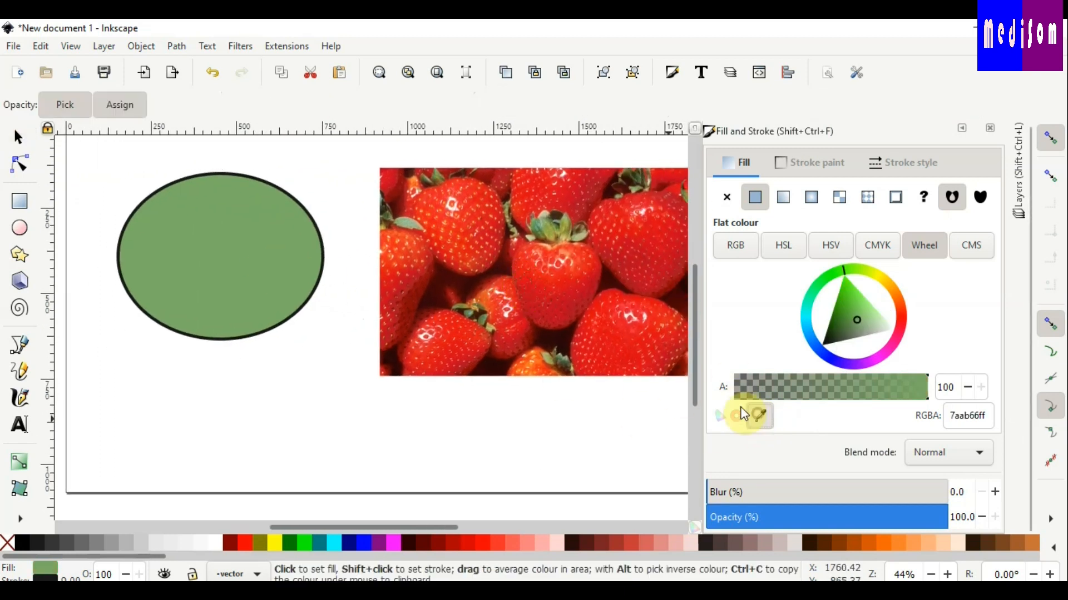
pyautogui.click(761, 416)
pyautogui.click(542, 374)
pyautogui.click(761, 416)
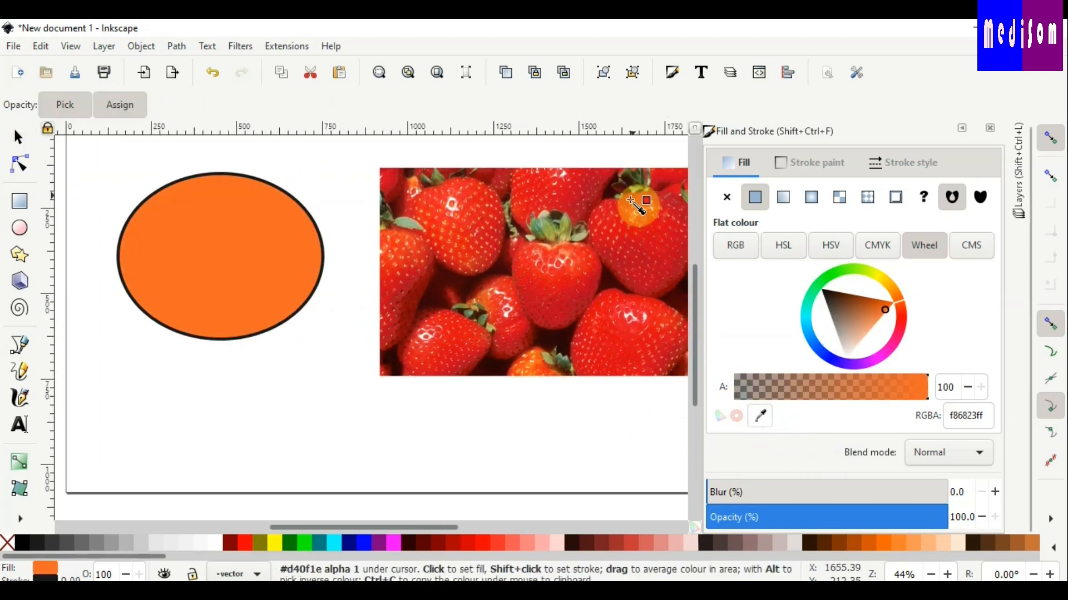